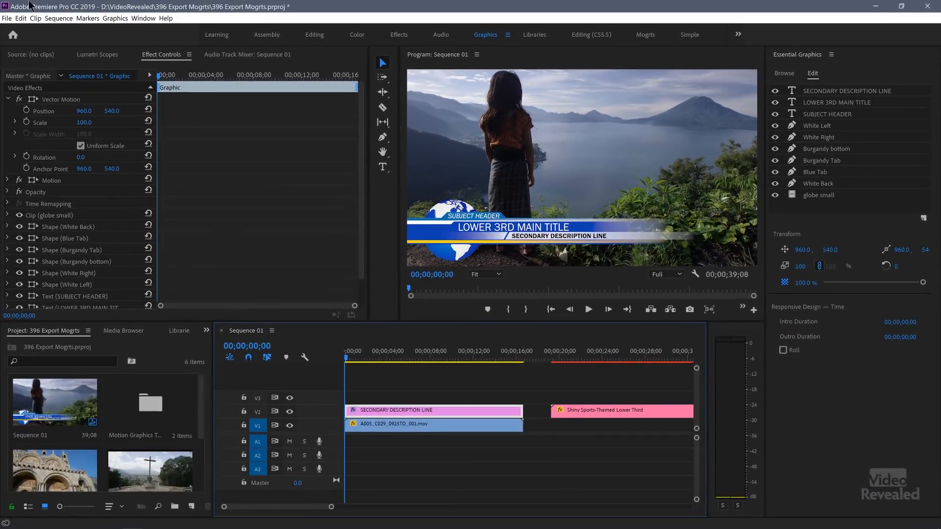
Copy the SECONDARY DESCRIPTION LINE graphic from the sequence and switch to After Effects
click(20, 18)
click(39, 62)
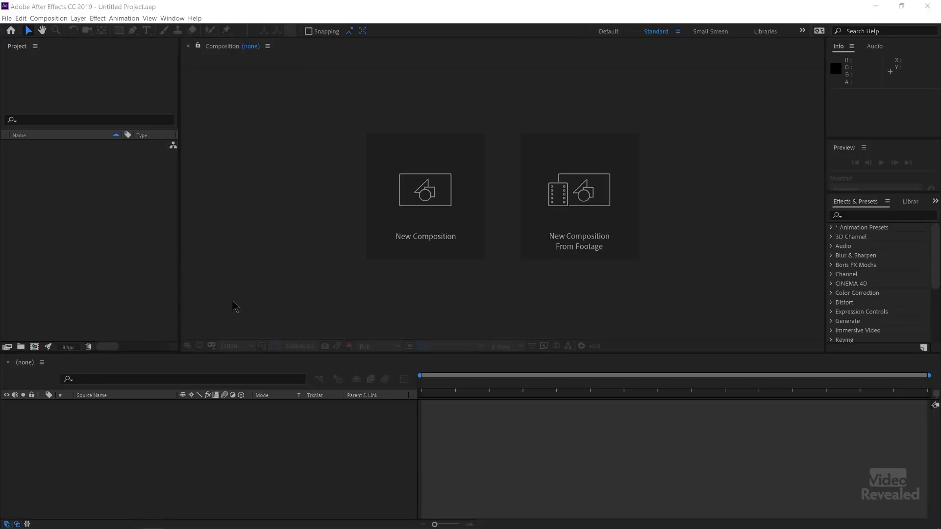
click(169, 449)
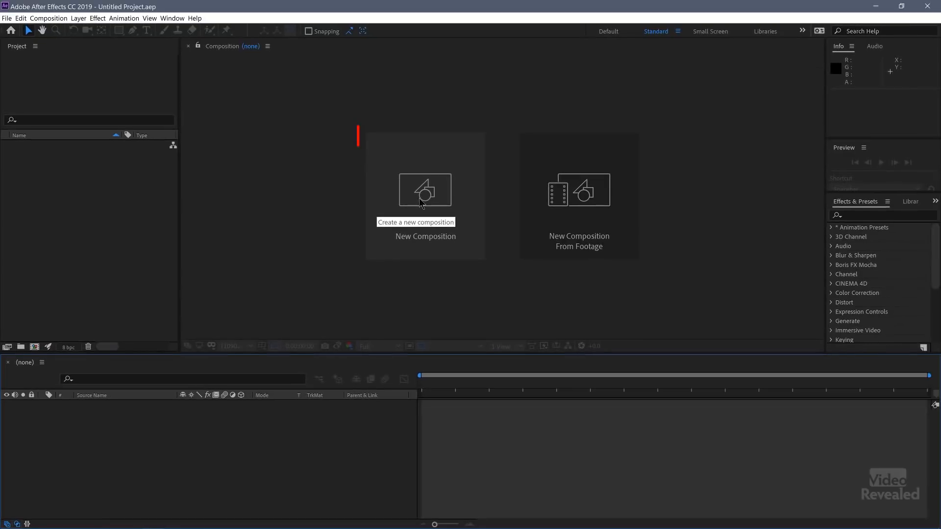
Create a composition with the HDTV 1080 29.97 preset and a 10-second duration, and paste the copied graphic into it
click(422, 202)
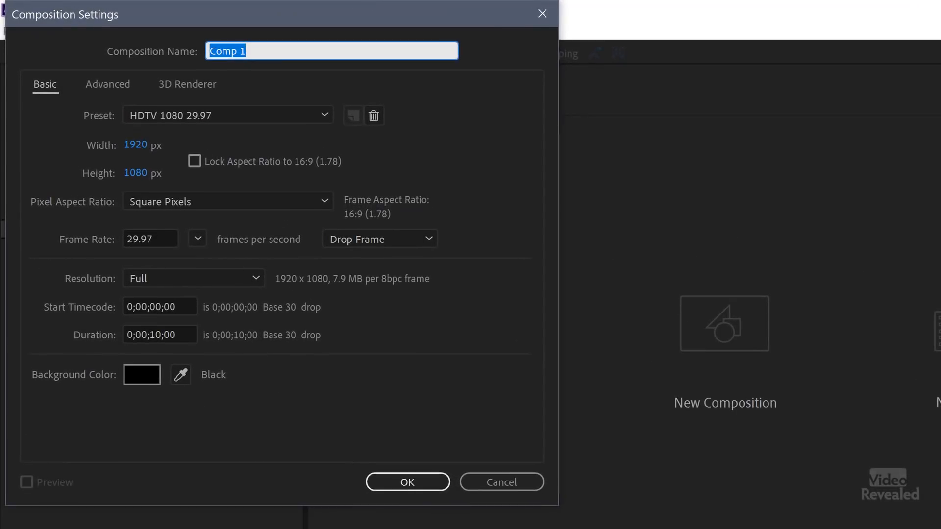
click(418, 480)
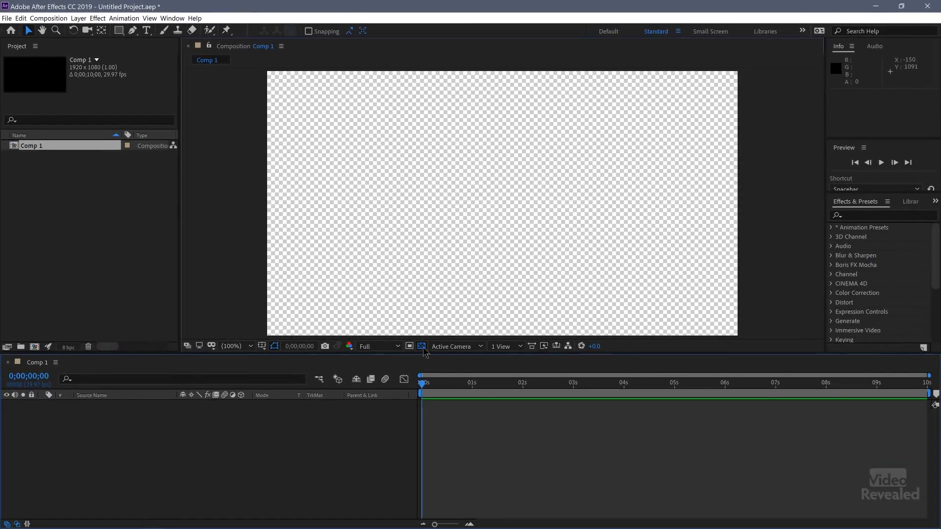
click(607, 498)
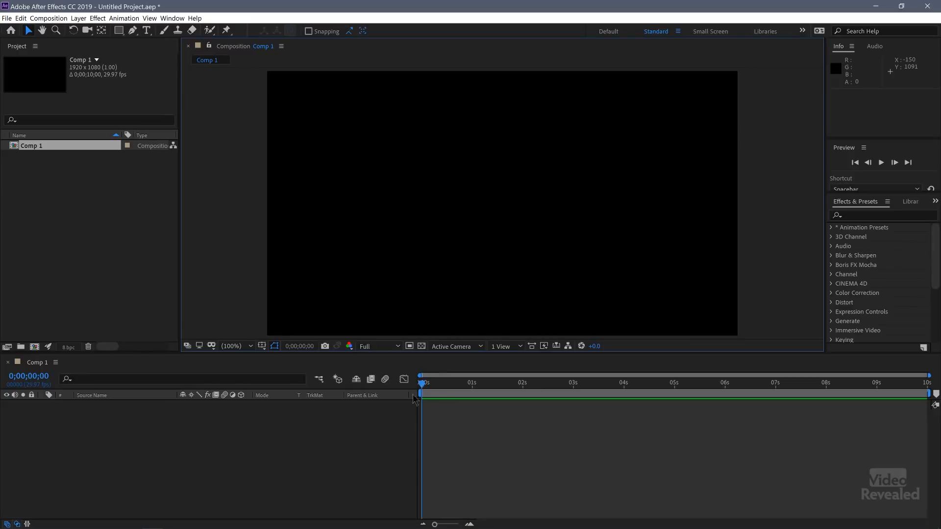
key(ctrl+v)
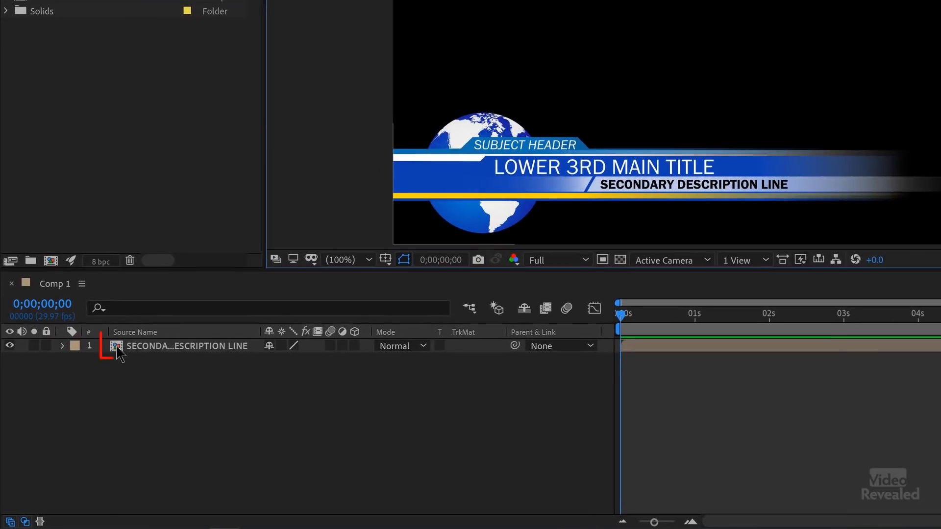
Open the pasted SECONDARY DESCRIPTION LINE composition and inspect its separate text, shape and image layers
click(79, 404)
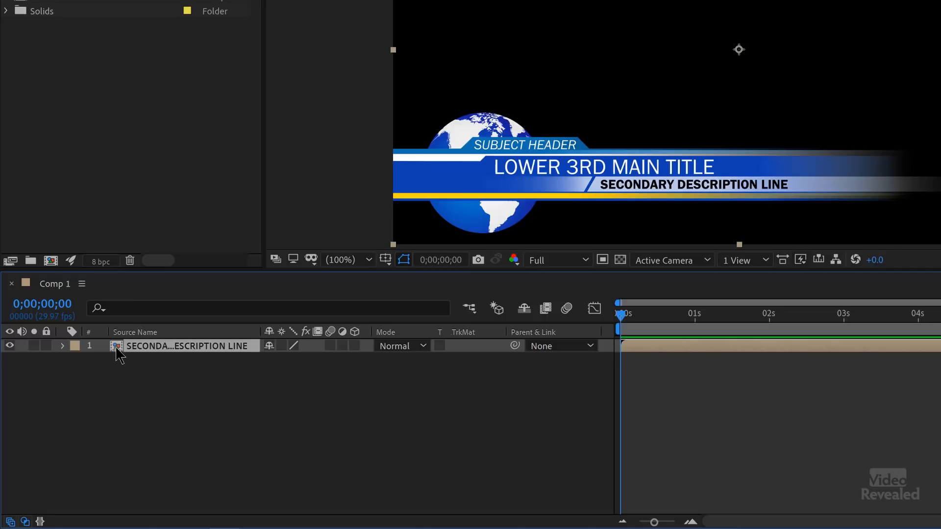
double_click(117, 346)
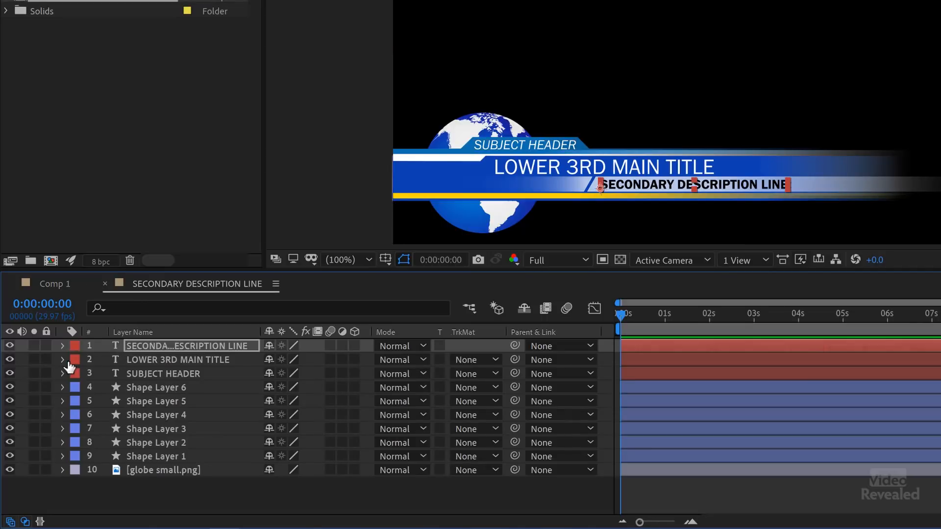
drag(14, 344, 10, 415)
drag(9, 359, 10, 416)
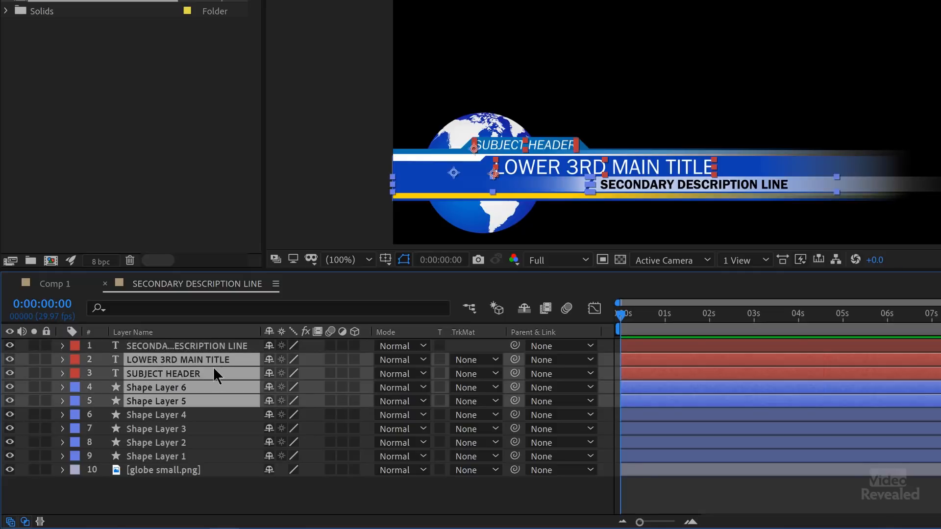
click(231, 490)
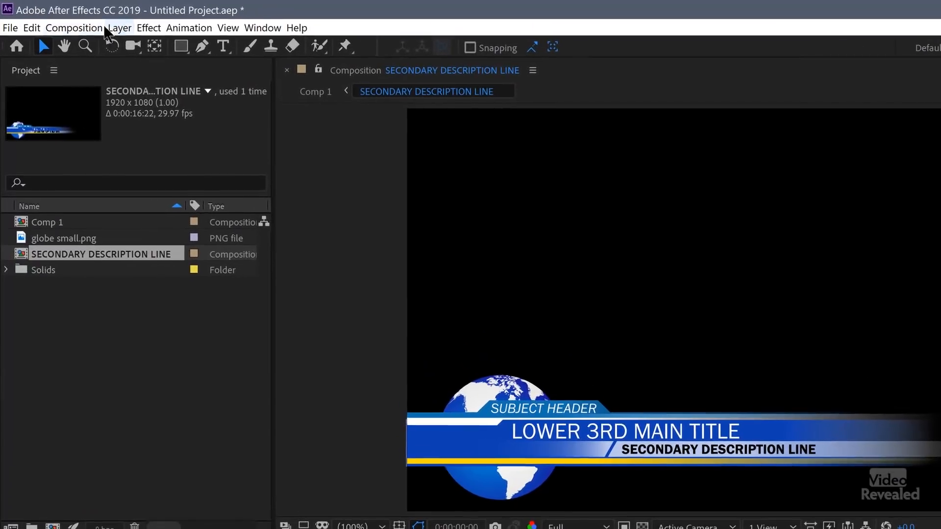
Save the composition's current frame as Photoshop layers in a file named new one
click(59, 22)
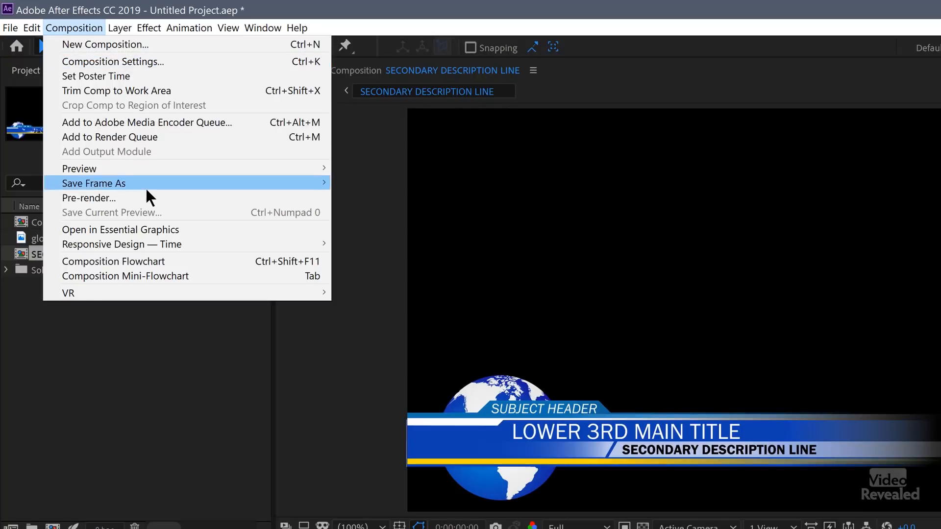
mouse_move(190, 187)
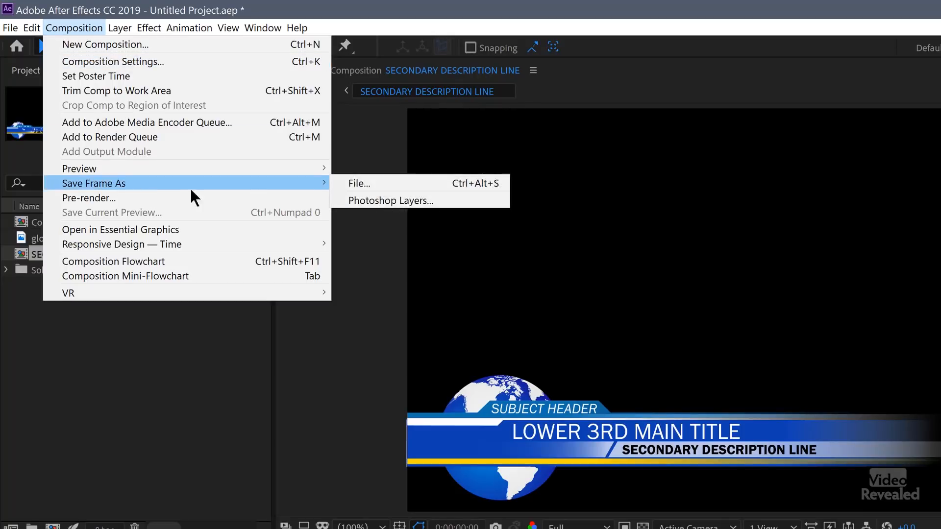
click(454, 201)
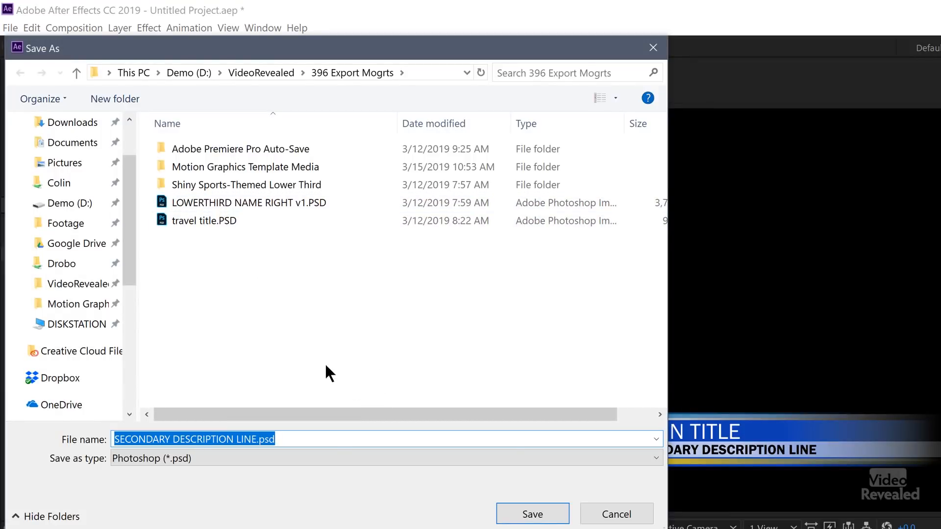
text(n)
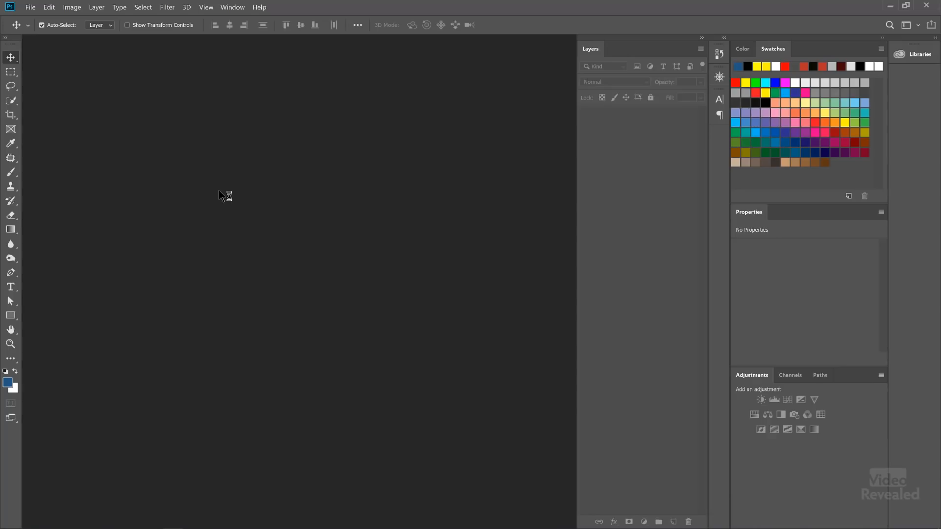
Switch to Photoshop, open new one.PSD and toggle the visibility of its layers
click(30, 8)
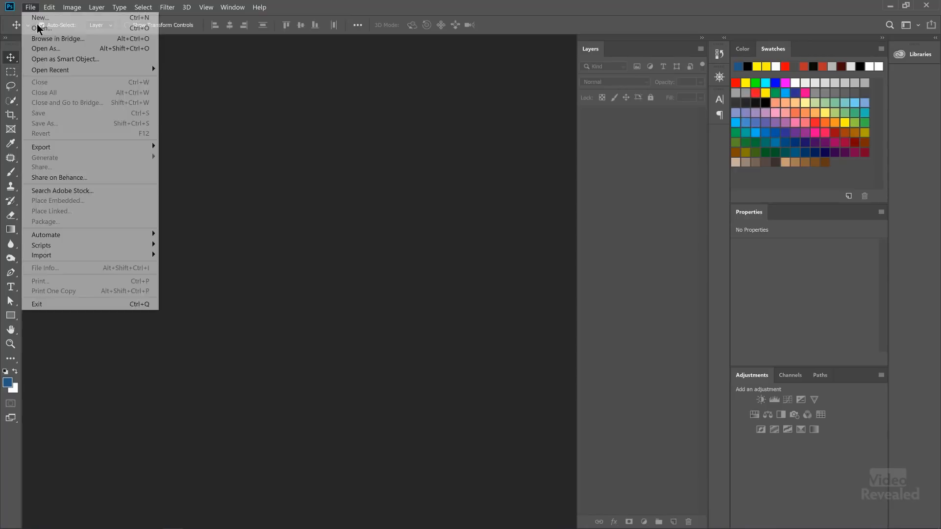
click(37, 28)
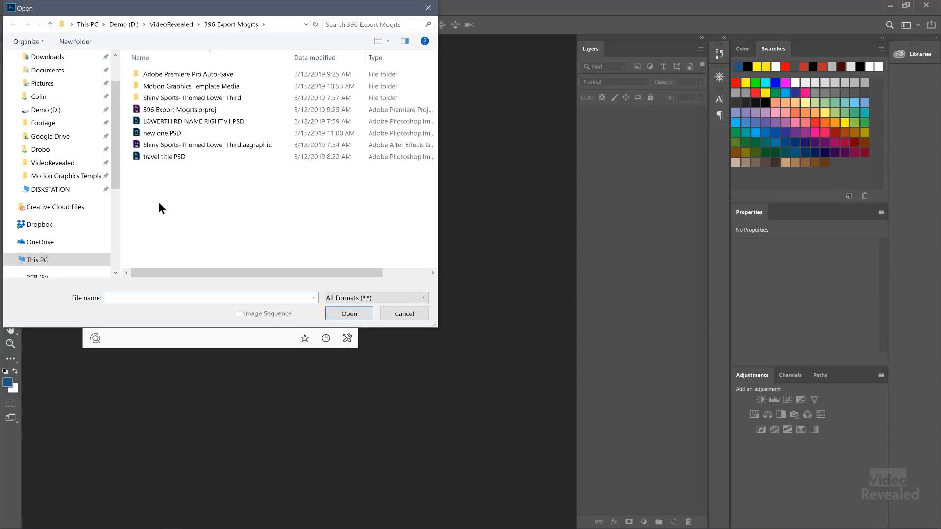
click(147, 138)
click(350, 314)
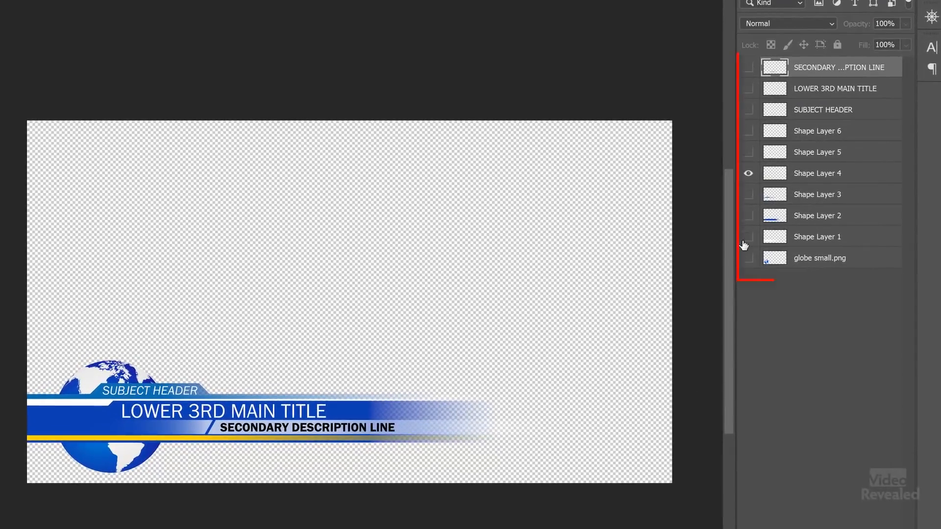
drag(744, 257, 744, 132)
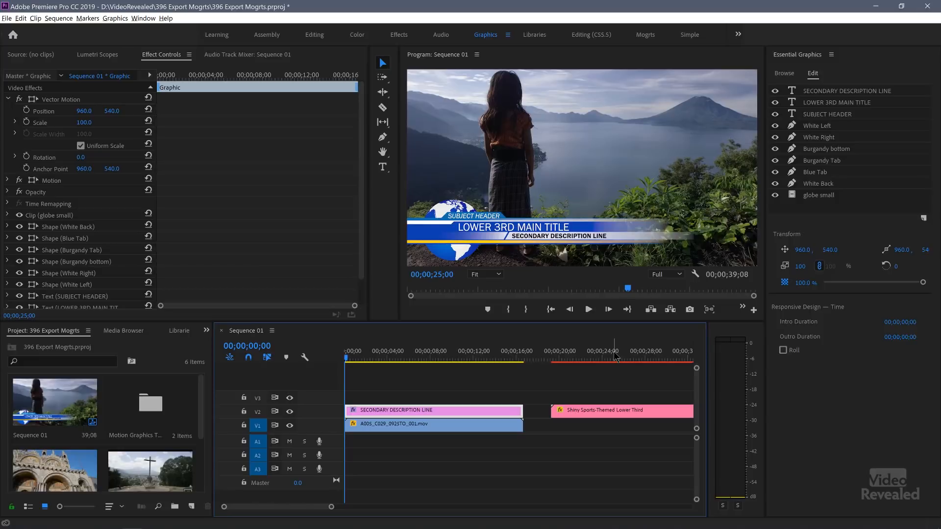
Switch to Premiere Pro, scrub the Shiny Sports-Themed Lower Third clip to 00;00;28;06, and select and copy the clip
click(614, 354)
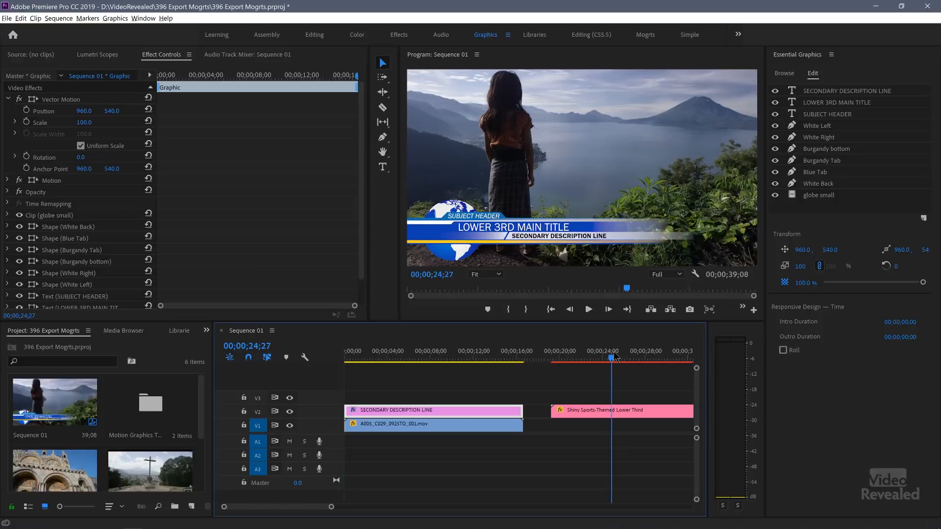
scroll(478, 351, down, 5)
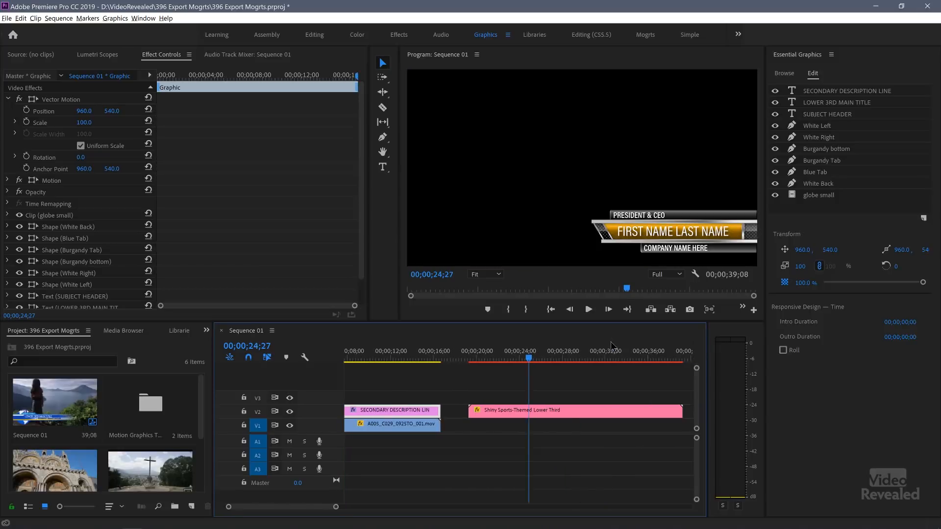
click(499, 361)
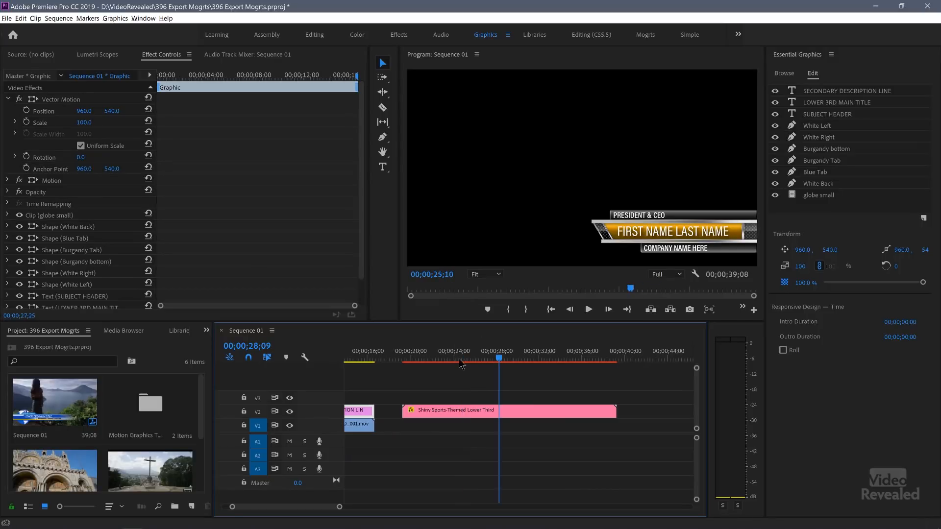
drag(420, 356, 497, 363)
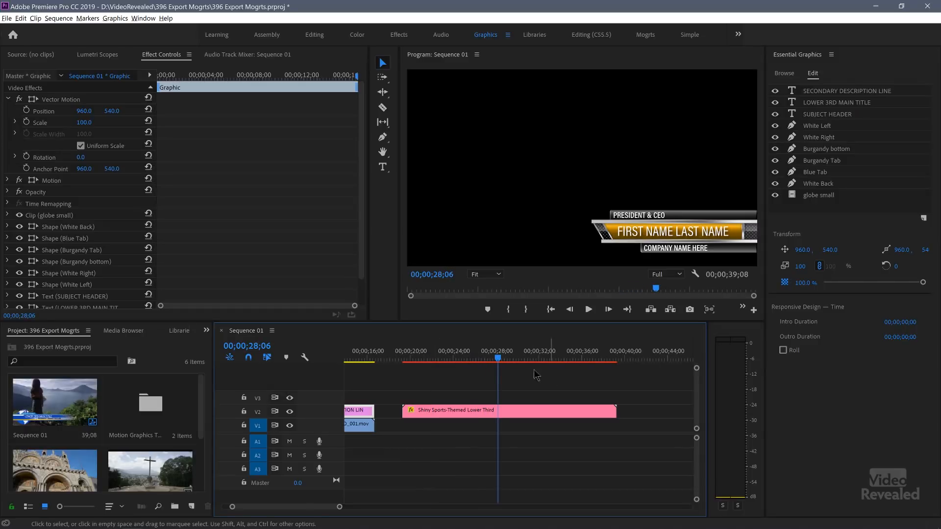
click(492, 414)
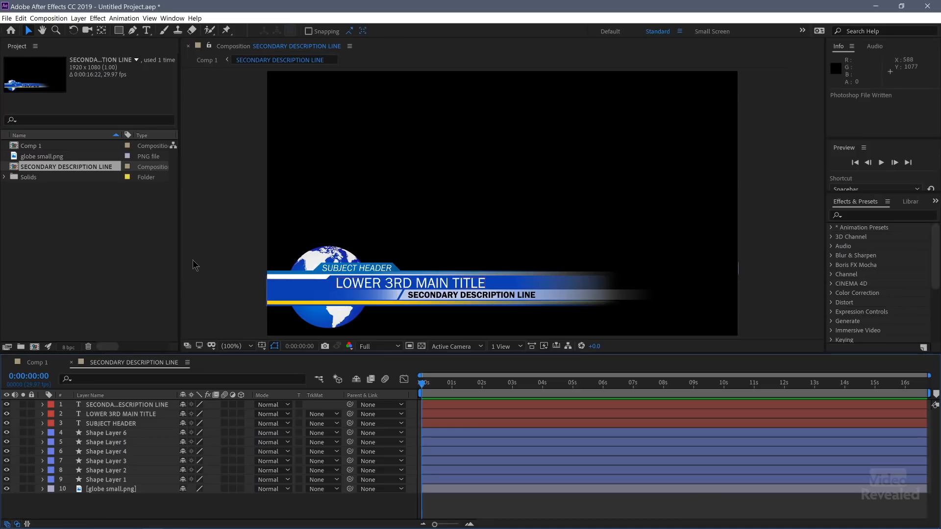
Switch to After Effects and delete all items from the project, including the Solids folder
drag(82, 235, 23, 136)
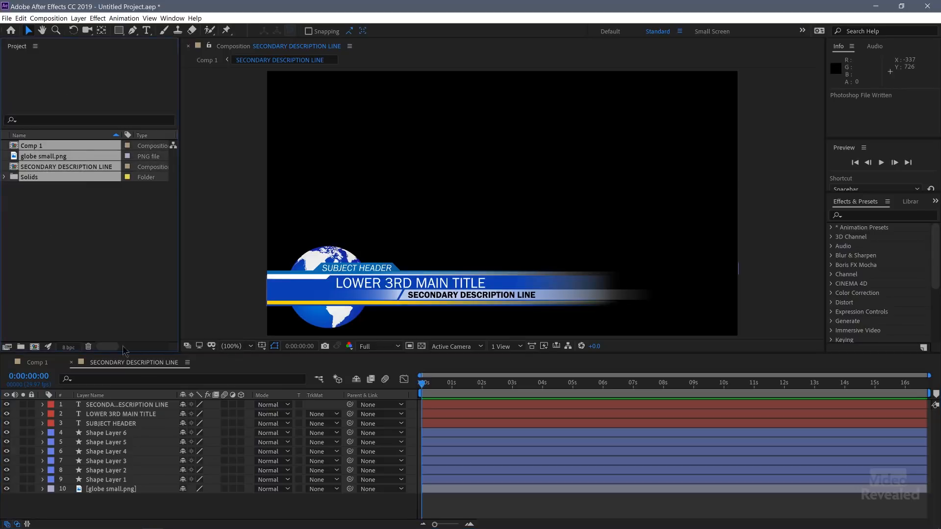
click(87, 347)
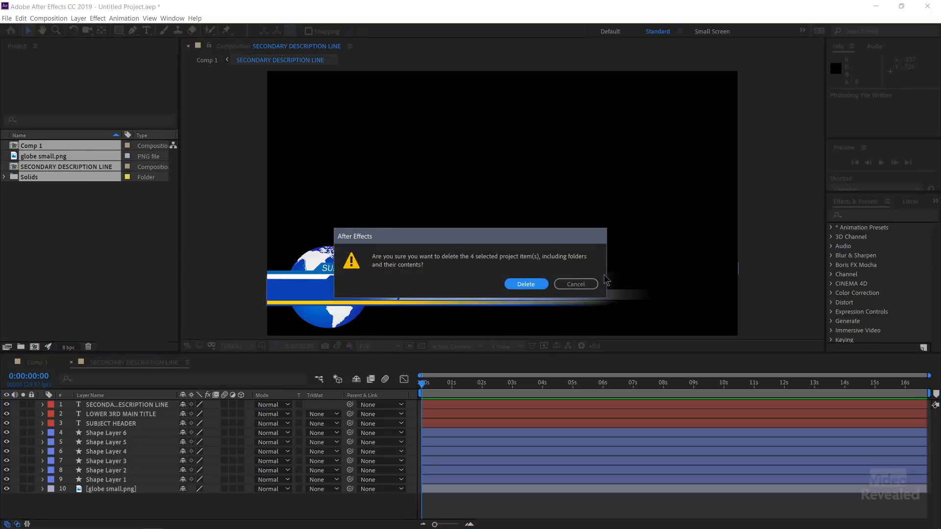
click(525, 284)
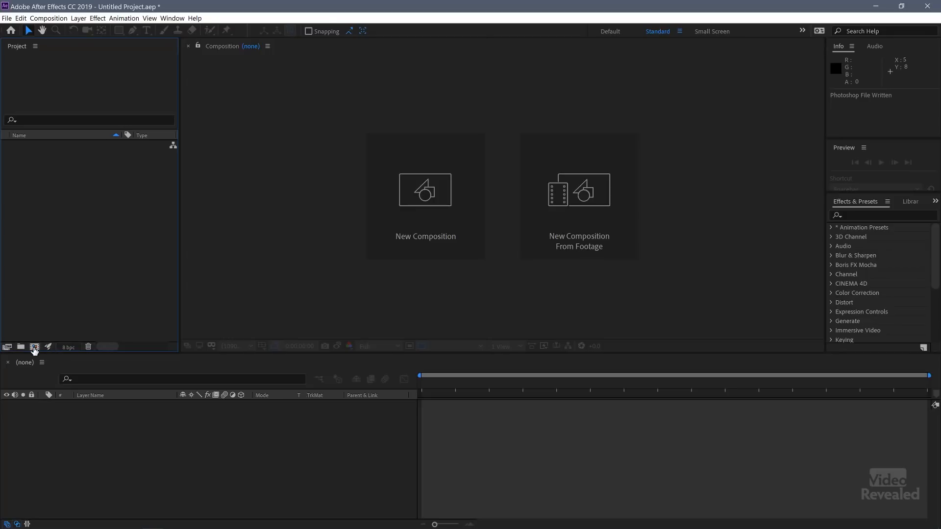
Try to paste the copied Shiny Sports-Themed Lower Third clip into a new composition with the default settings
click(34, 347)
click(238, 283)
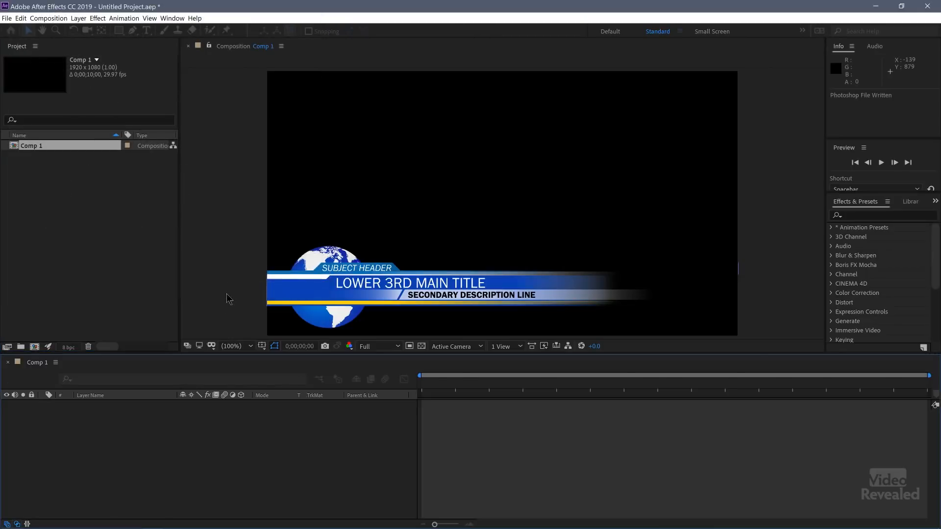
key(ctrl+v)
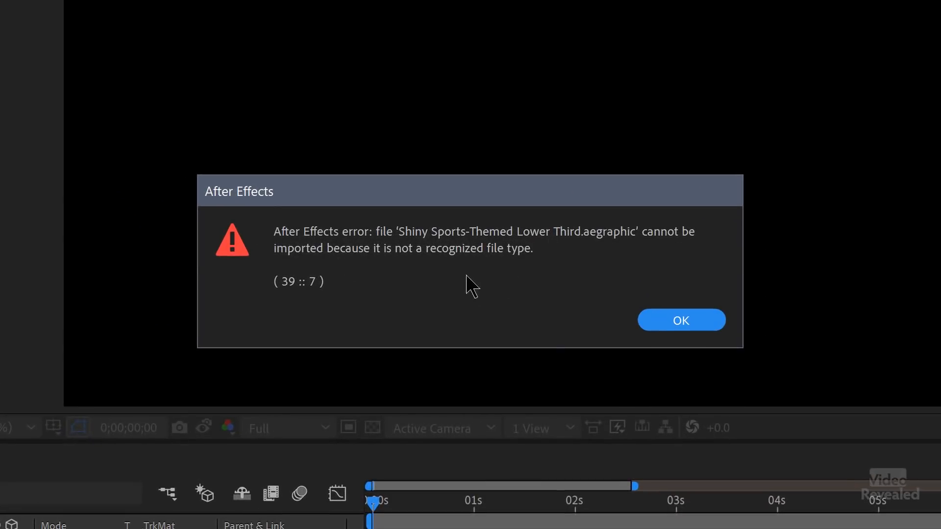
click(683, 322)
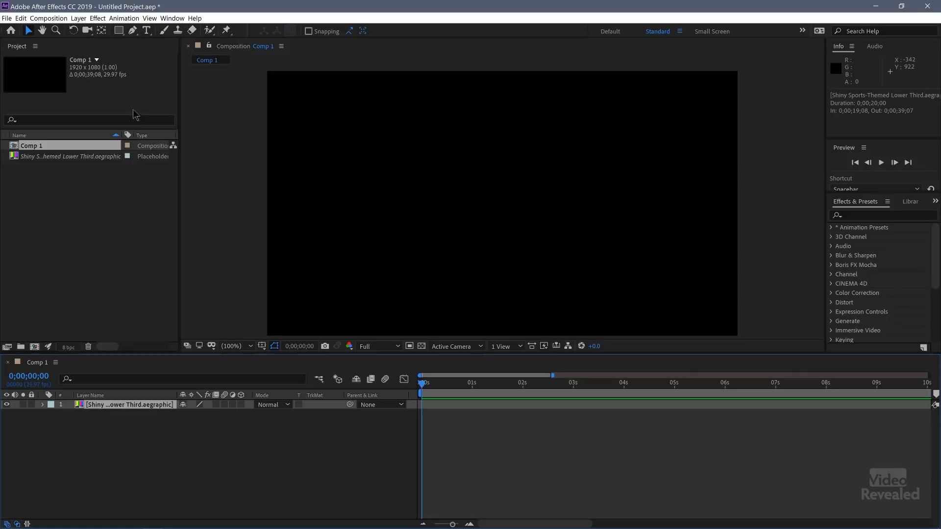
Delete the new composition and the Shiny Sports-Themed Lower Third placeholder from the project
drag(74, 185, 52, 140)
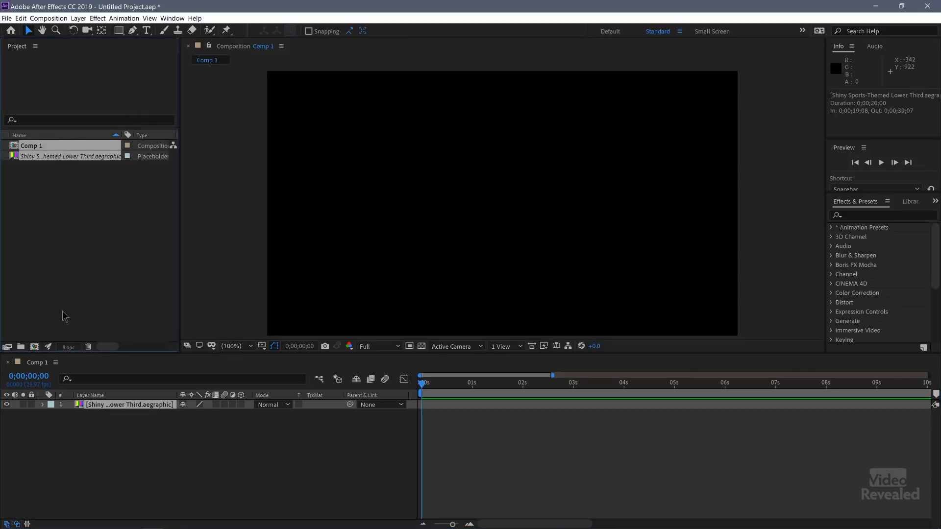
click(89, 348)
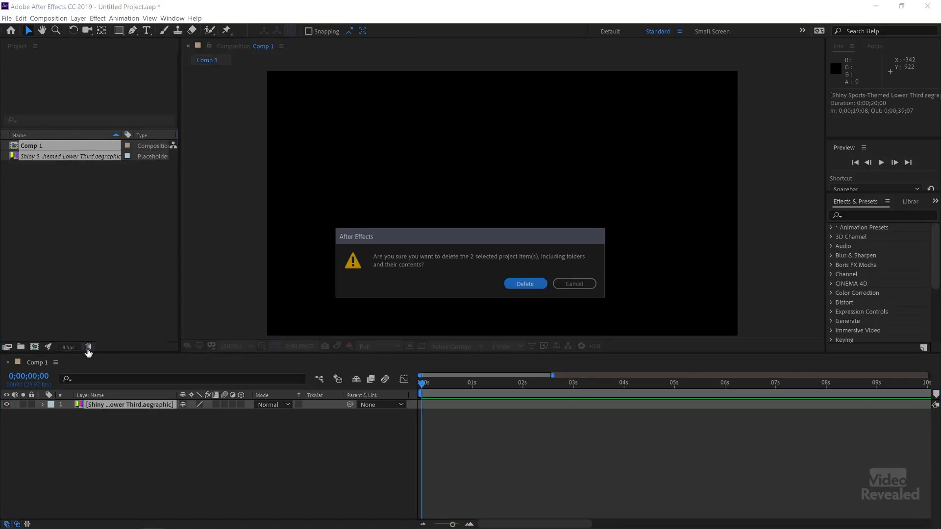
click(518, 287)
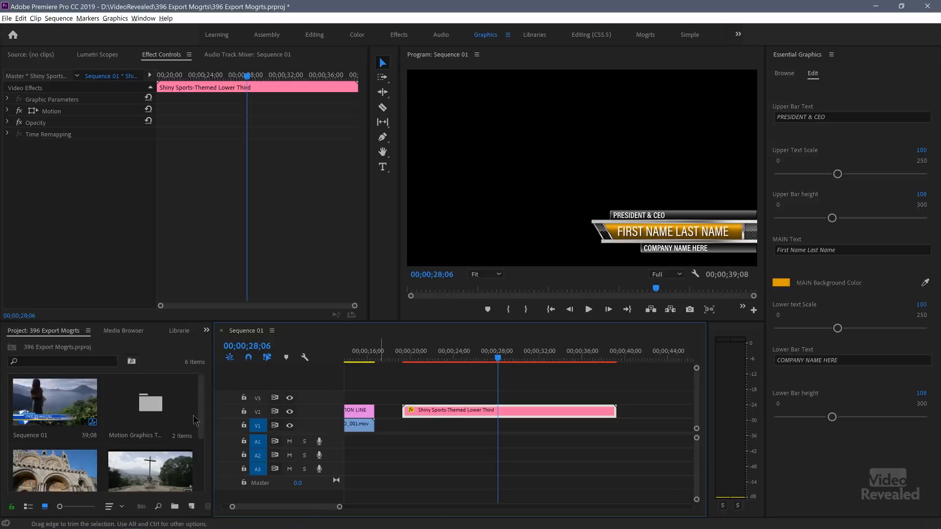
Show the project items as a list and reveal the Shiny Sports-Themed Lower Third template's source file in Explorer
click(28, 507)
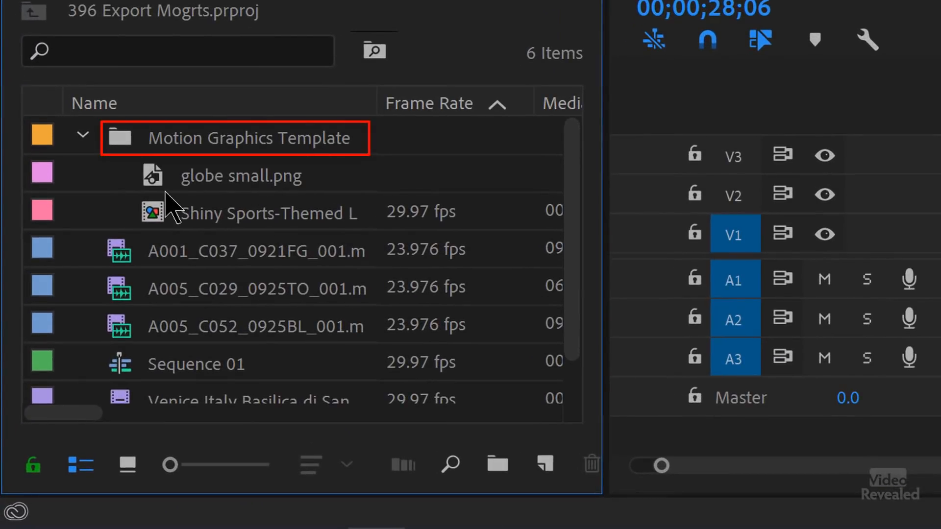
click(161, 218)
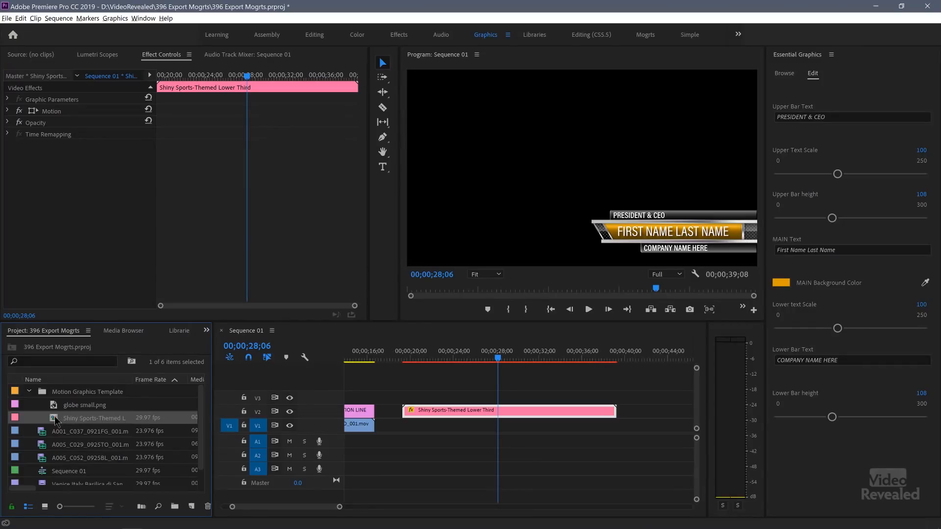
right_click(56, 420)
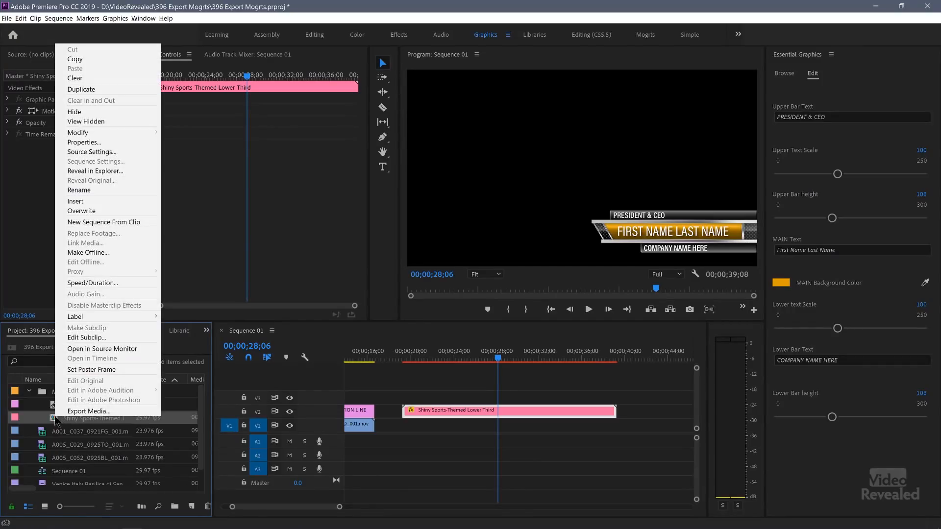
click(126, 171)
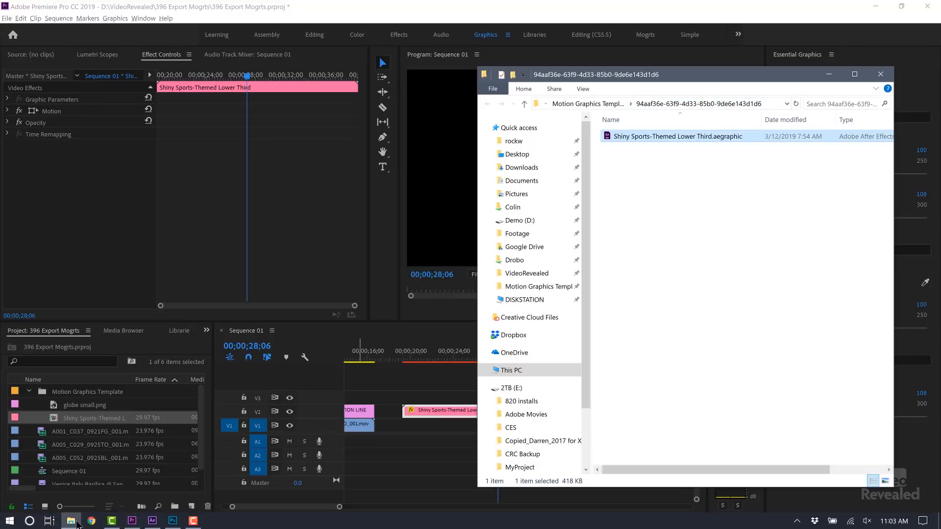
Open a second File Explorer window, browse to D:\VideoRevealed\396 Export Mogrts, and select Shiny Sports-Themed Lower Third.aegraphic
mouse_move(77, 524)
click(664, 249)
key(super+e)
drag(662, 85, 173, 69)
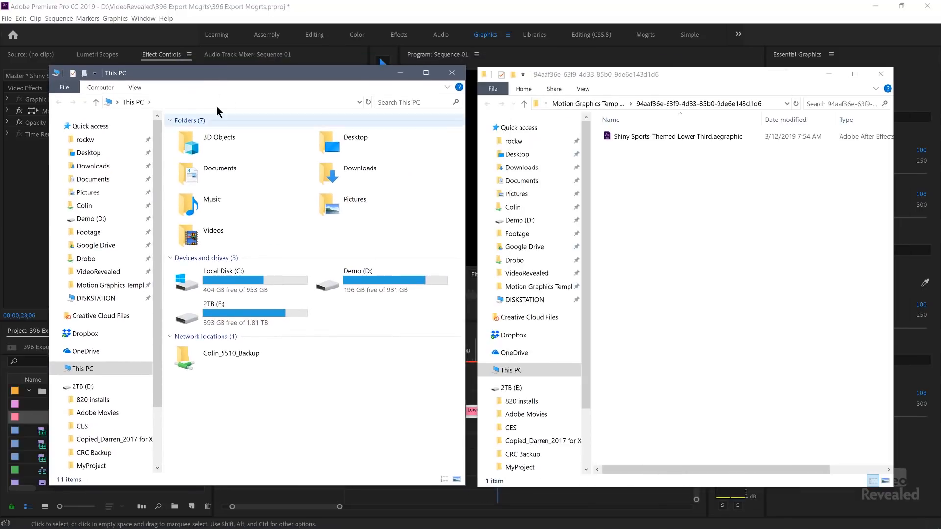
click(104, 220)
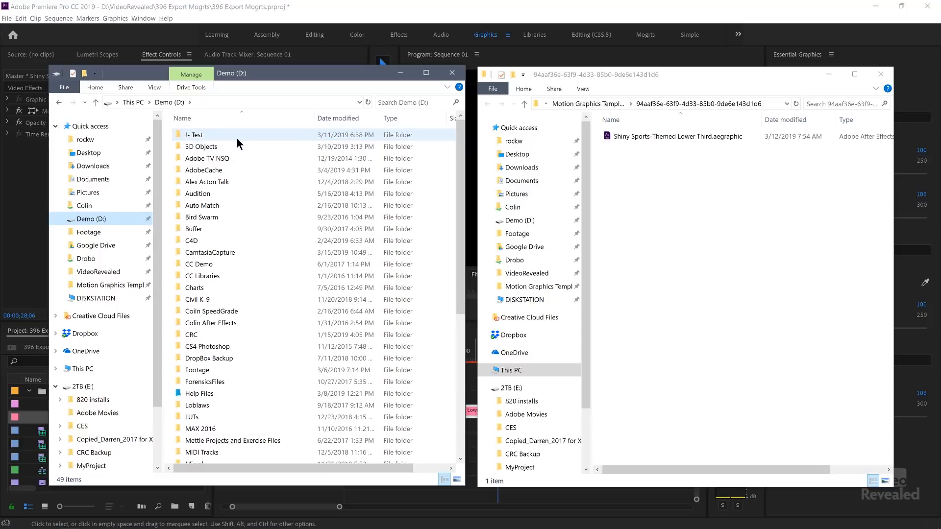
click(105, 274)
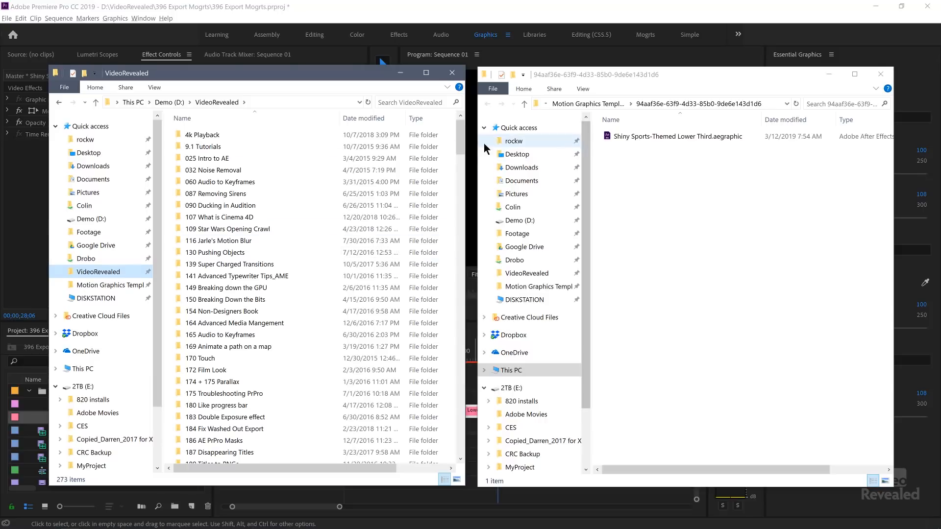
drag(460, 135, 440, 259)
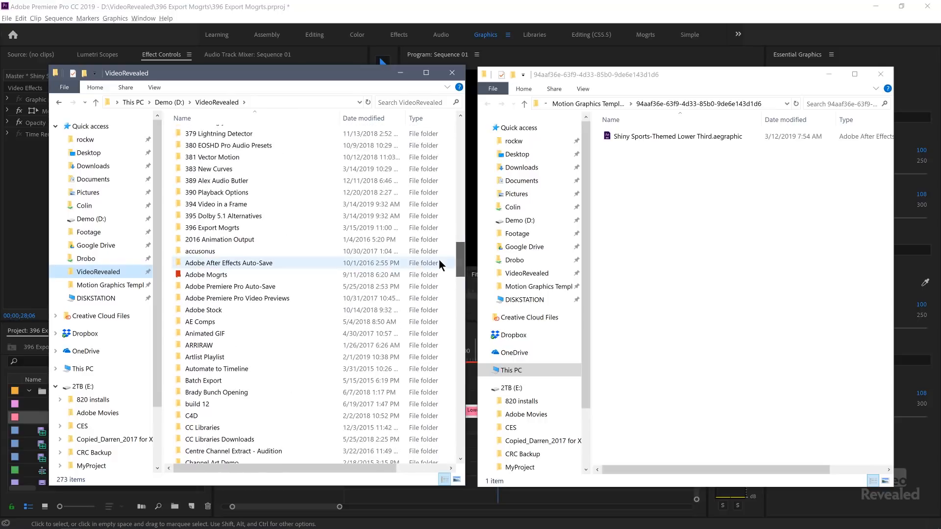
double_click(281, 228)
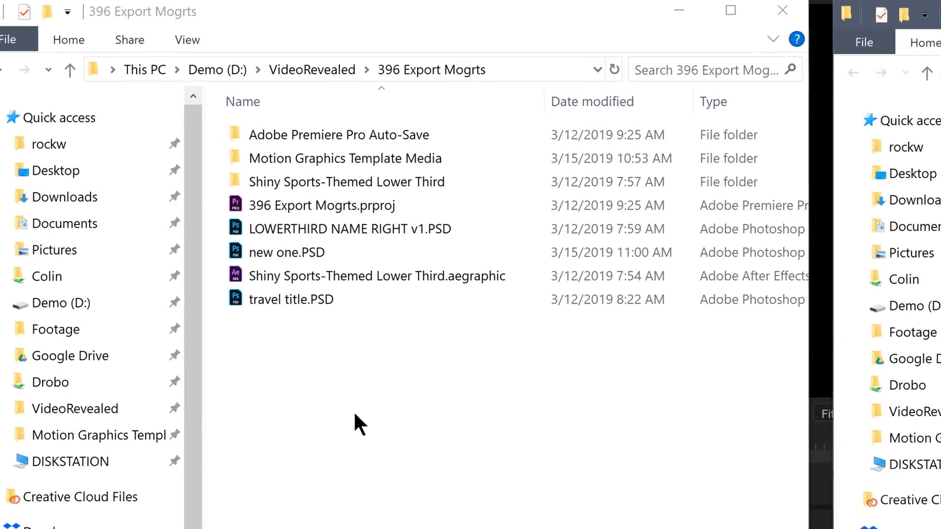
click(268, 278)
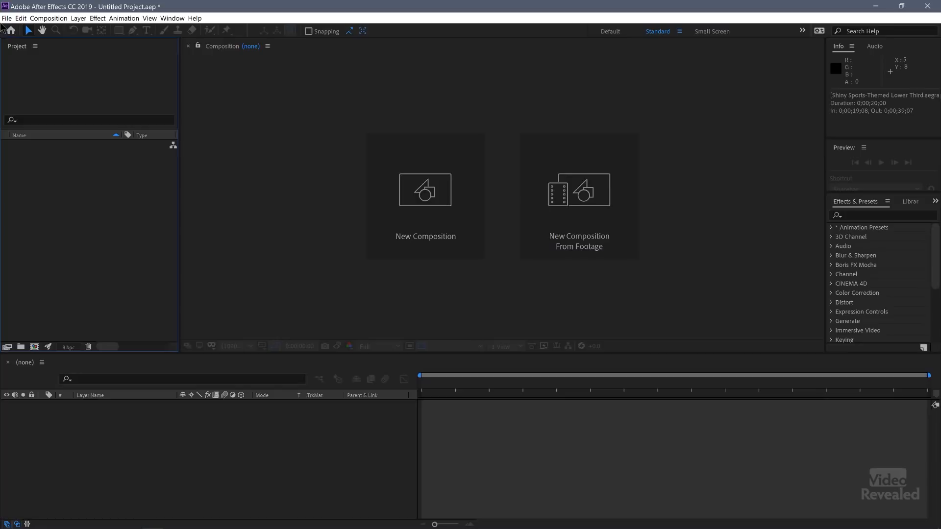
Switch to After Effects and open Shiny Sports-Themed Lower Third.aegraphic from the 396 Export Mogrts folder as a project
click(7, 18)
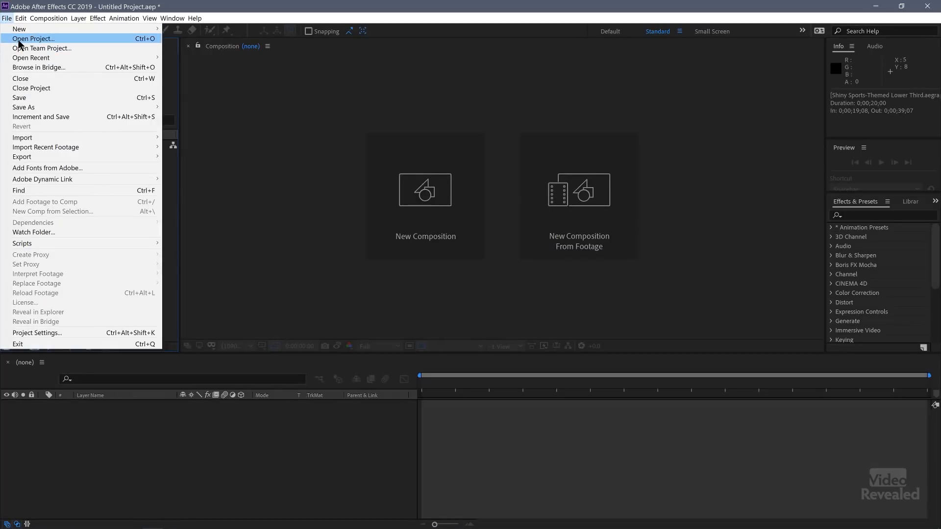
click(21, 38)
click(138, 134)
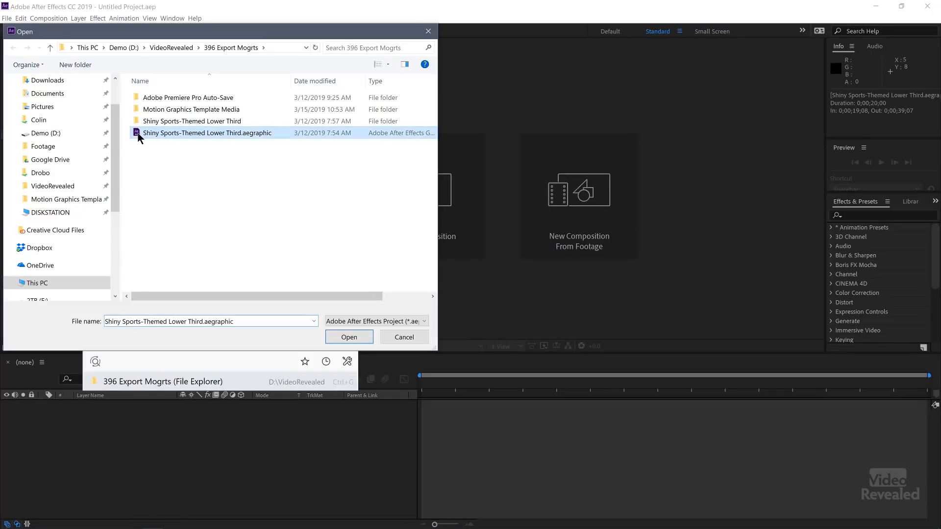
click(348, 337)
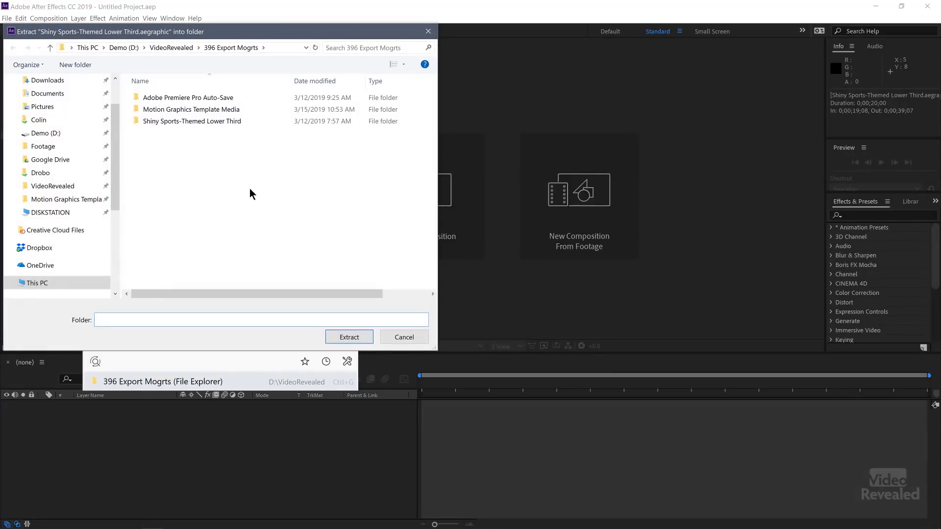
Extract the template into the 396 Export Mogrts folder, replacing the existing copy, and accept the project version conversion
click(227, 46)
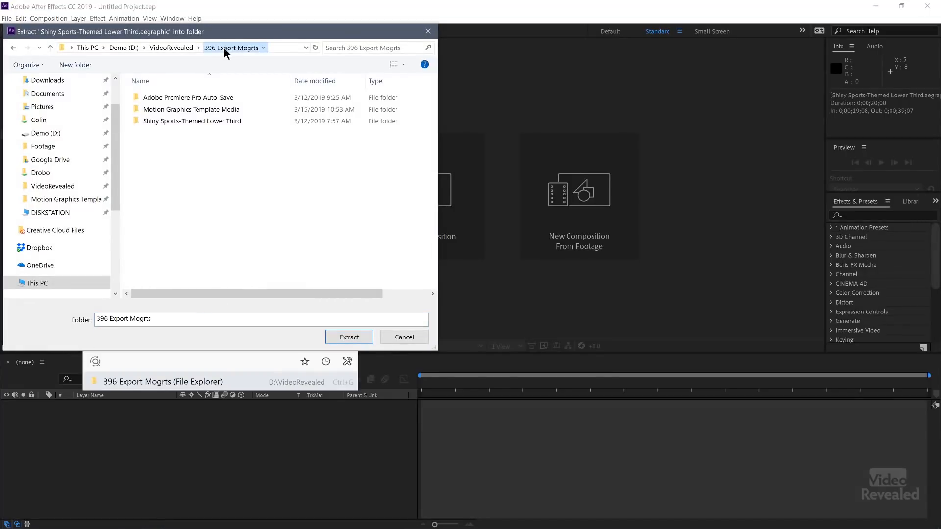
click(349, 337)
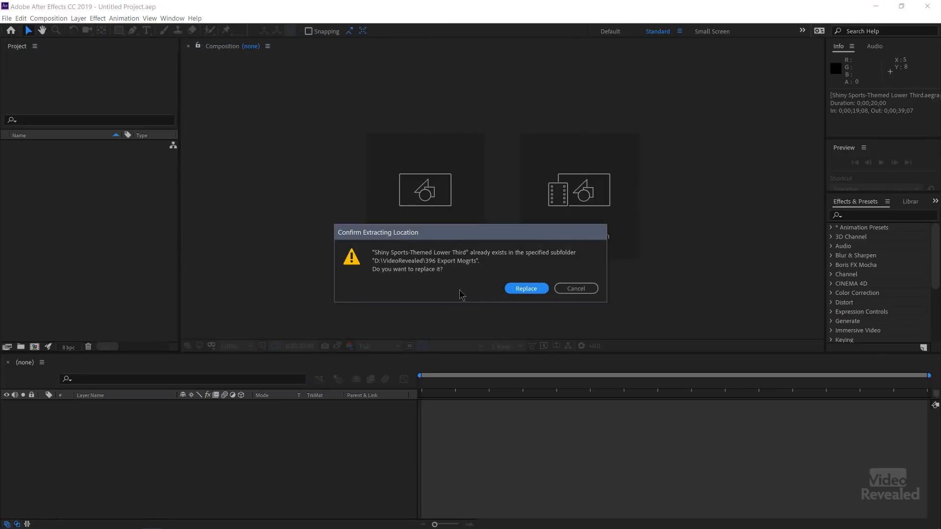
click(531, 295)
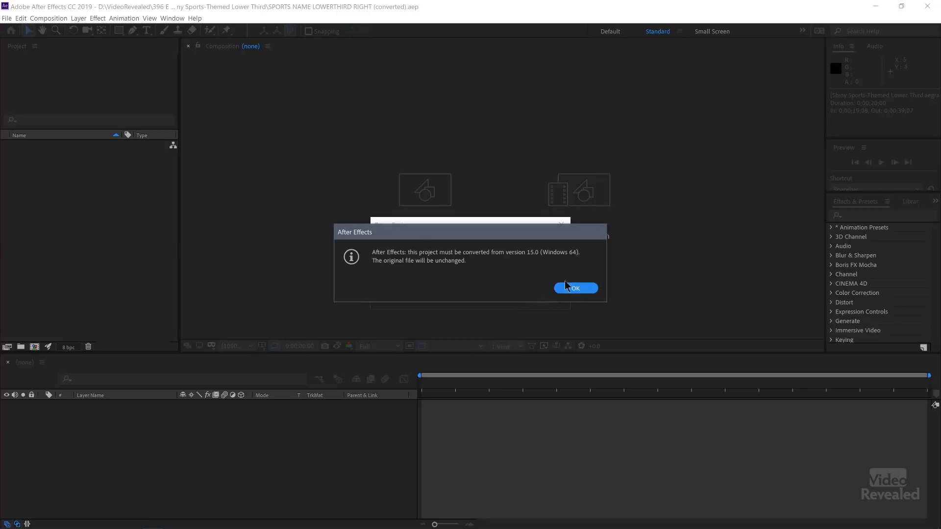
click(573, 288)
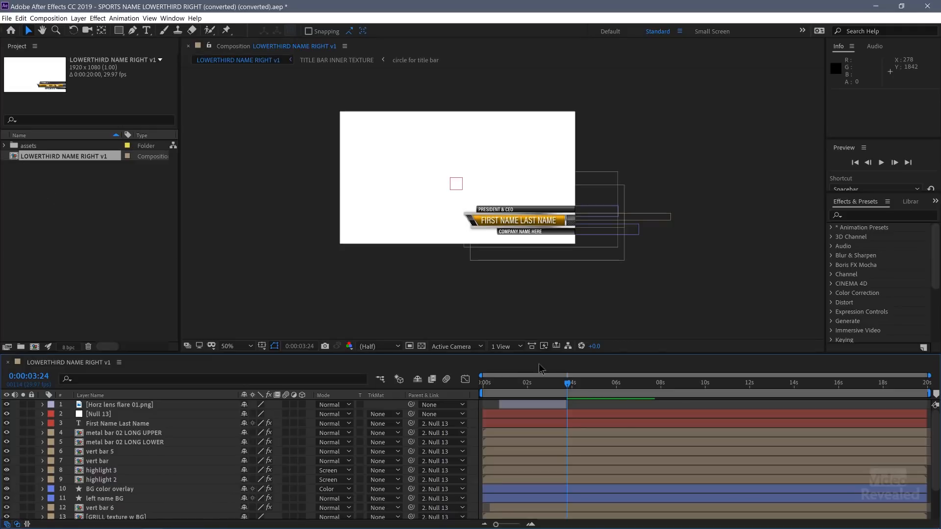
View the LOWERTHIRD NAME RIGHT v1 composition at 100% with the transparency grid on, at time 0:00:02:20
key(alt+slash)
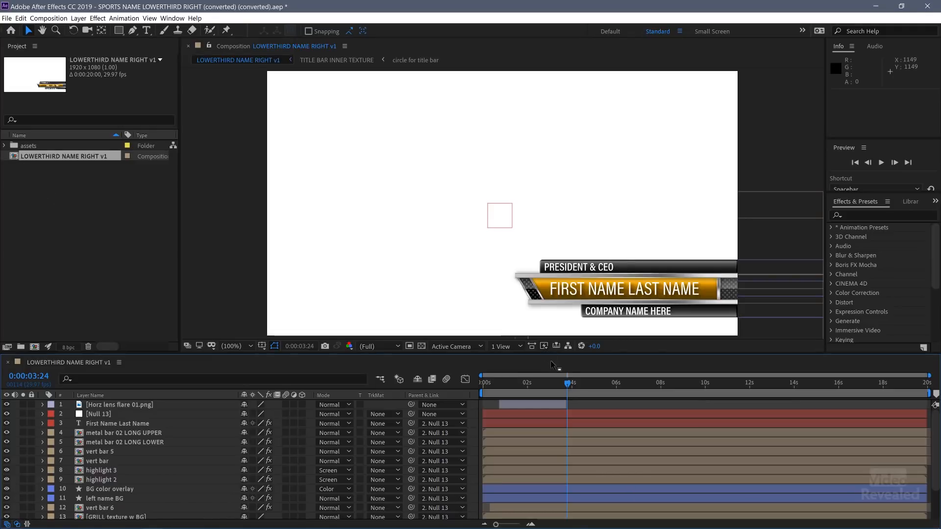
drag(554, 385, 543, 401)
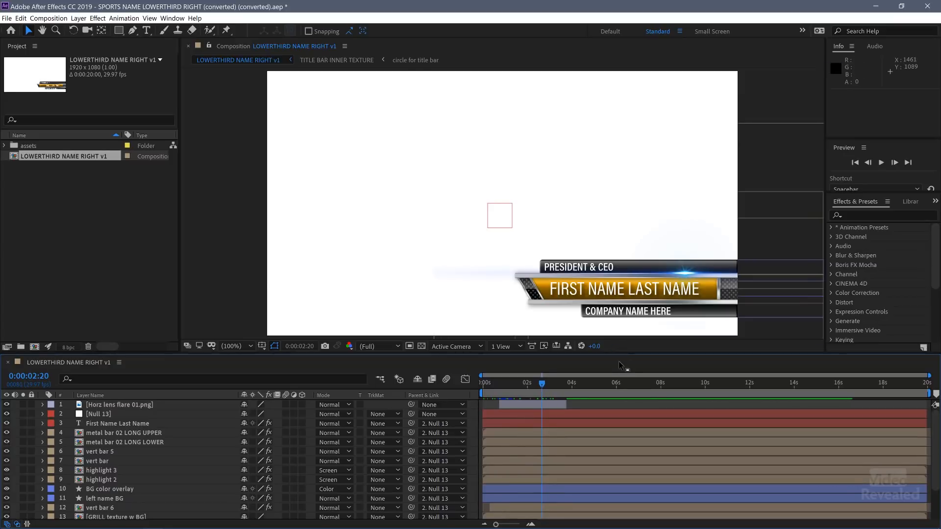
click(423, 347)
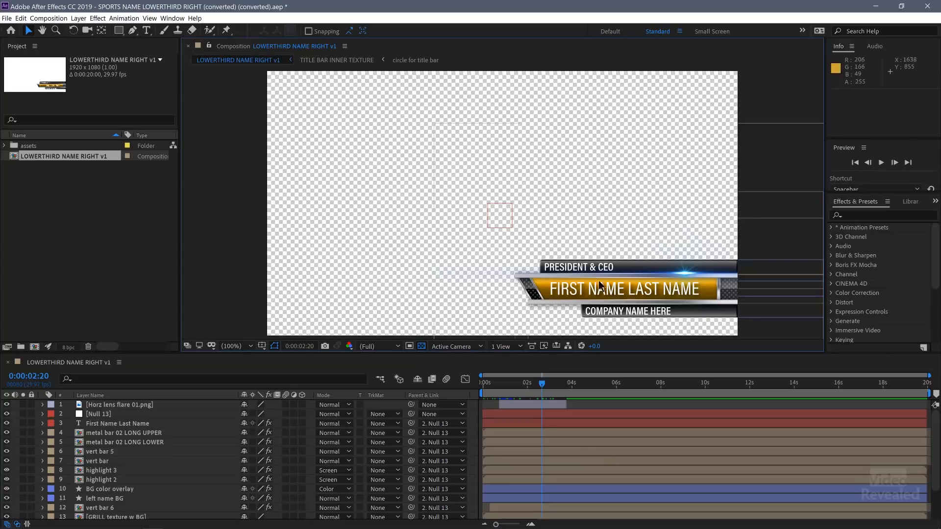
Save the current frame as Photoshop layers under the name "new ae title" in the 396 Export Mogrts folder
click(66, 20)
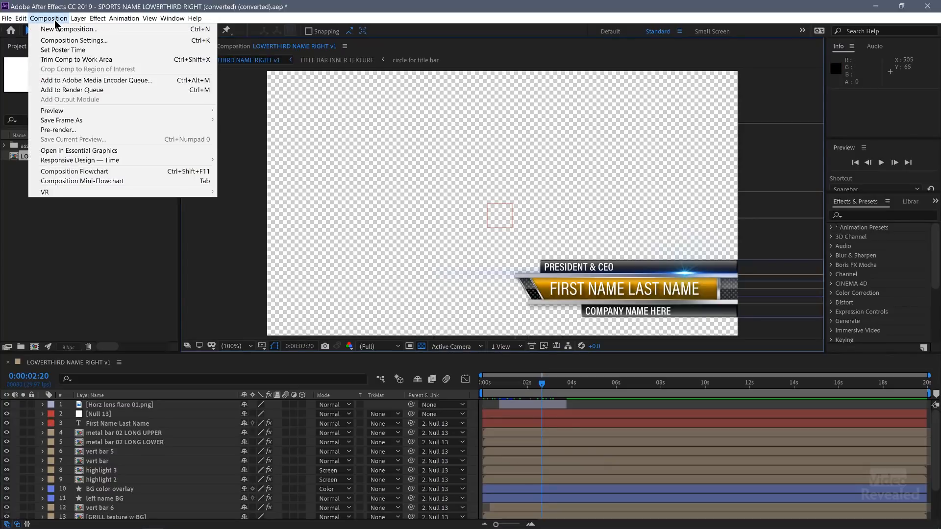
mouse_move(91, 126)
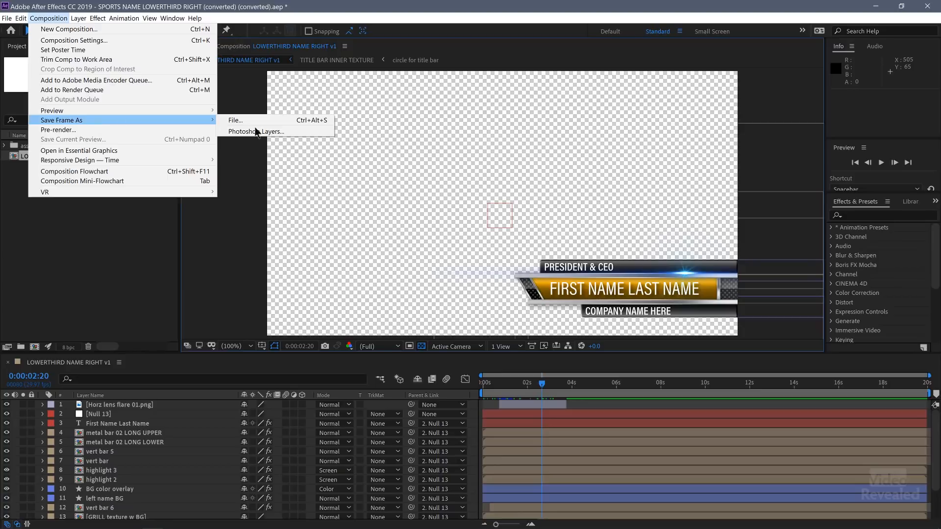
click(296, 132)
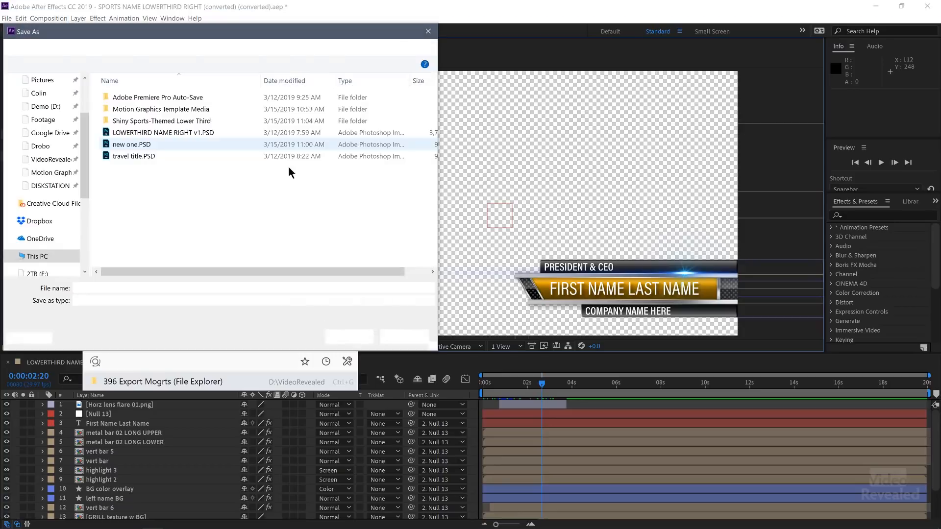
text(new ae title)
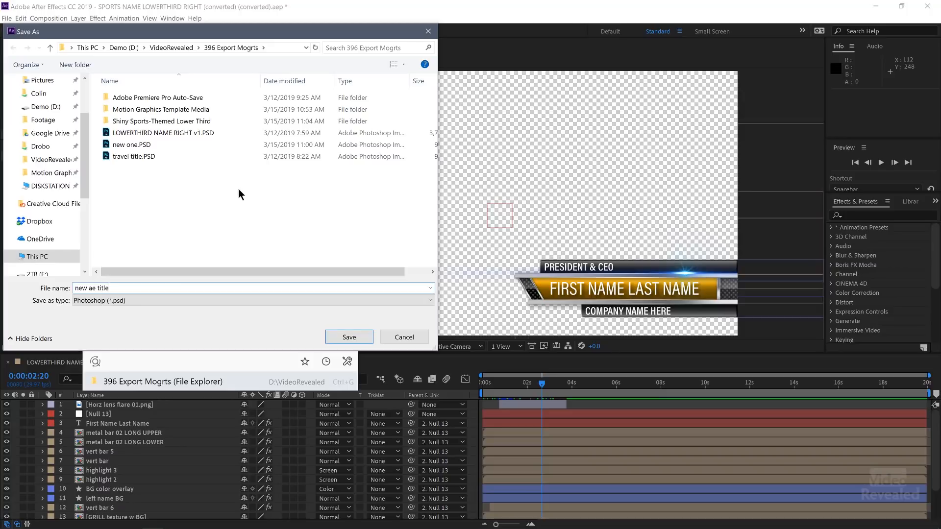
click(351, 337)
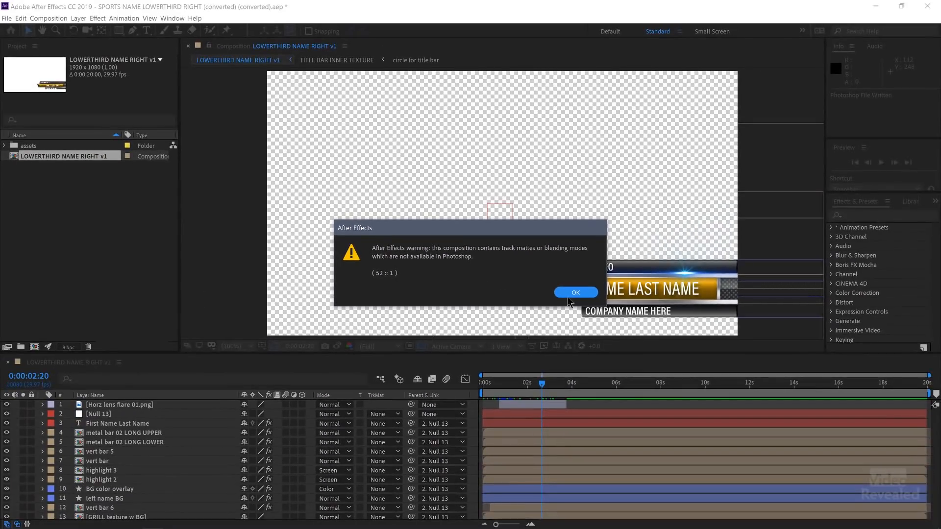
click(582, 290)
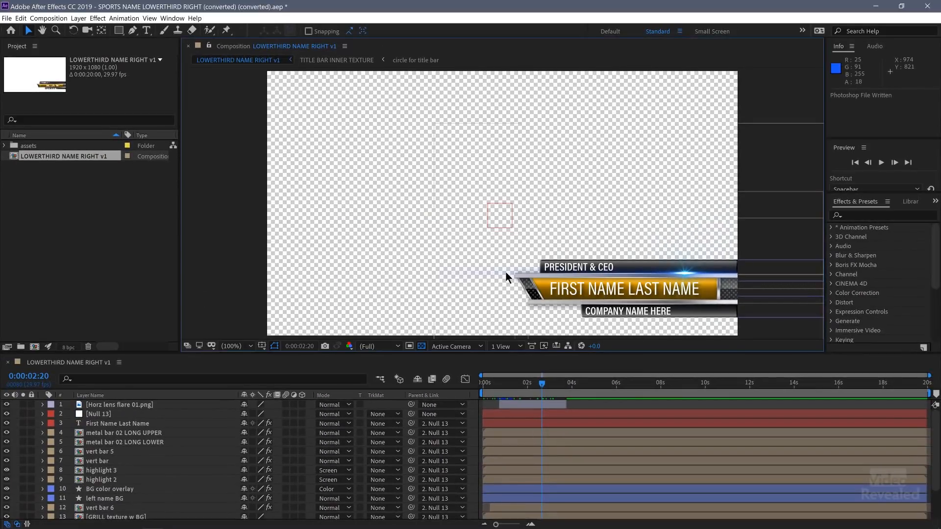
Switch to Photoshop and open new ae title.PSD from the 396 Export Mogrts folder
key(alt+Tab)
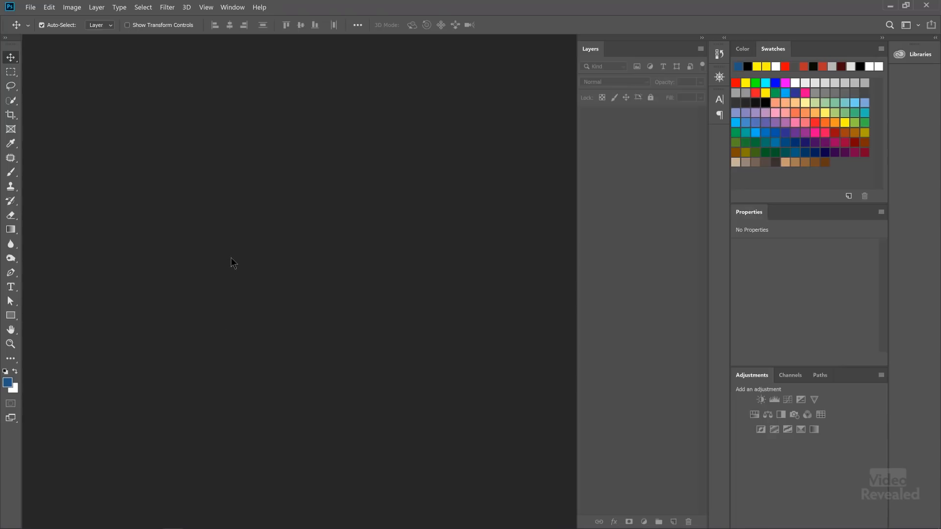
key(ctrl+o)
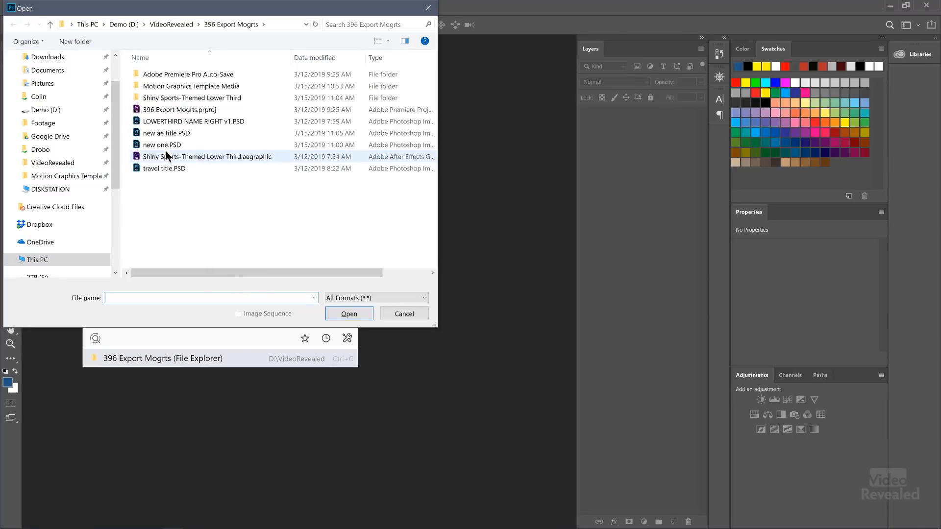
click(162, 133)
click(350, 314)
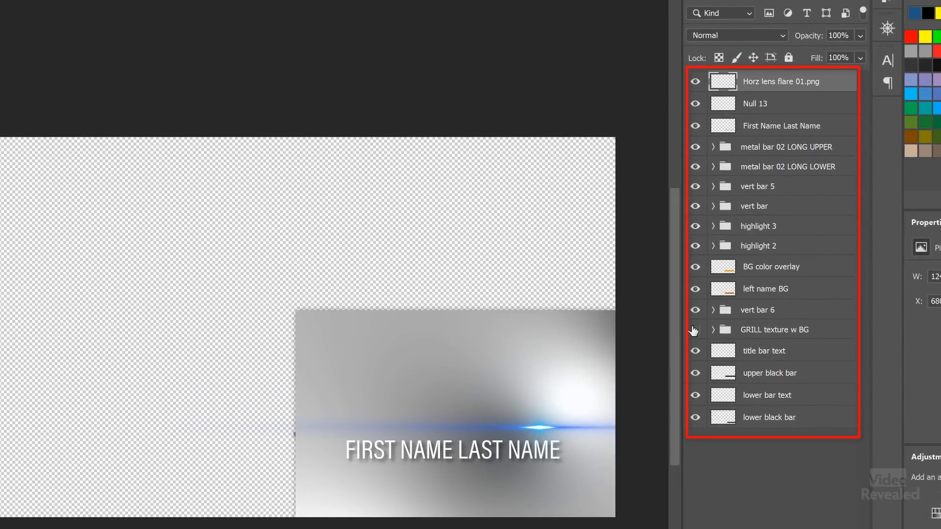
Hide all layers, and show only lower black bar, lower bar text, upper black bar and title bar text again
drag(696, 81, 695, 428)
click(695, 418)
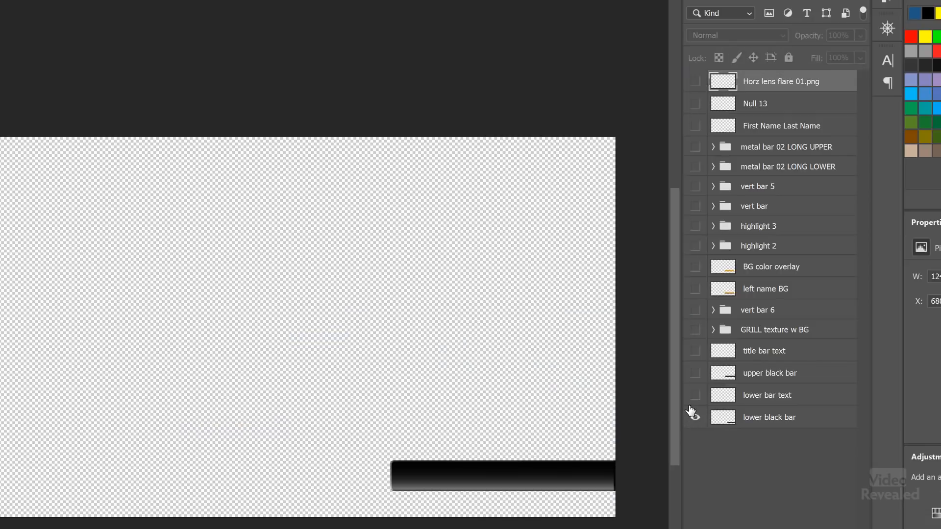
click(694, 396)
click(695, 374)
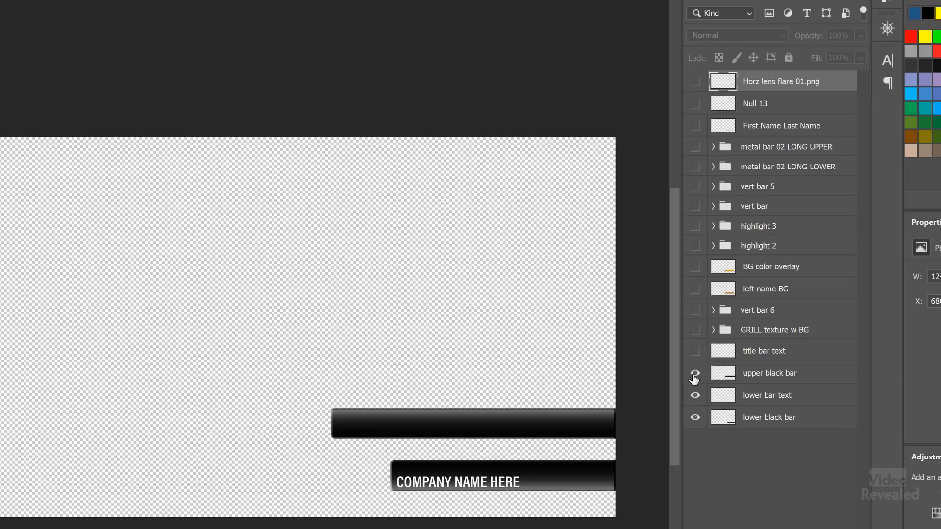
click(695, 352)
Show GRILL texture w BG, vert bar 6, left name BG, BG color overlay, highlight 2, and the vert bar and metal bar groups above
click(695, 331)
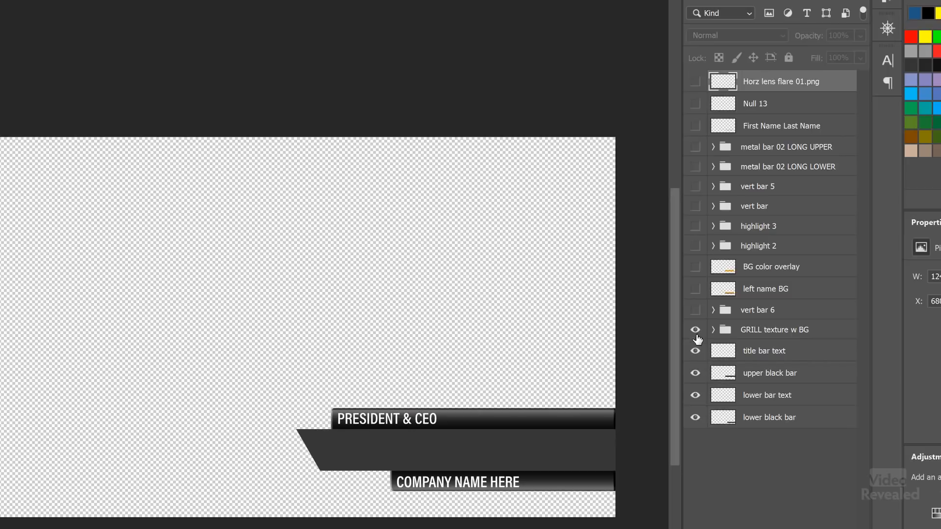
click(696, 310)
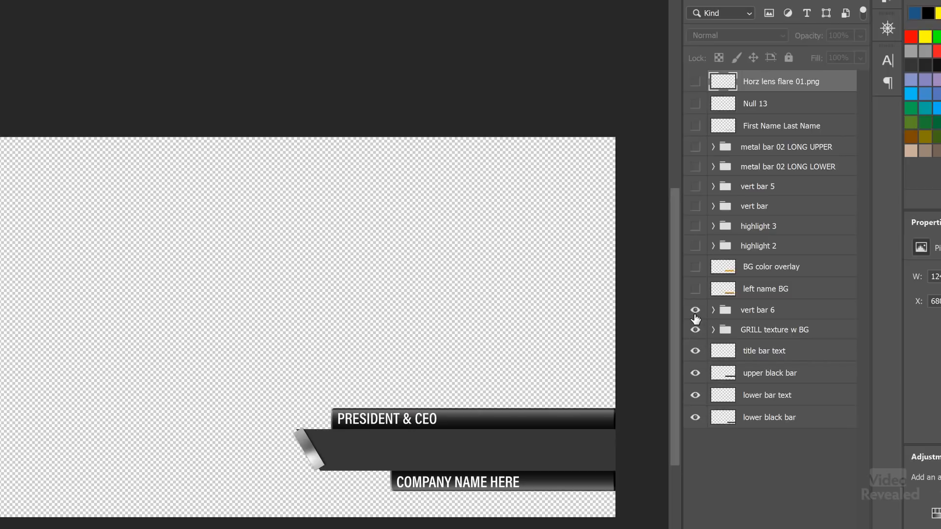
click(696, 290)
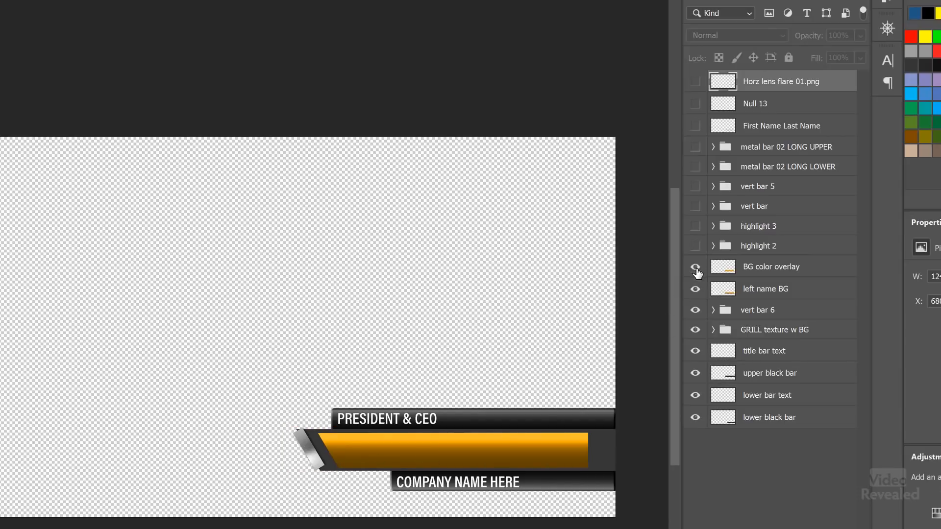
click(696, 247)
drag(698, 211, 695, 167)
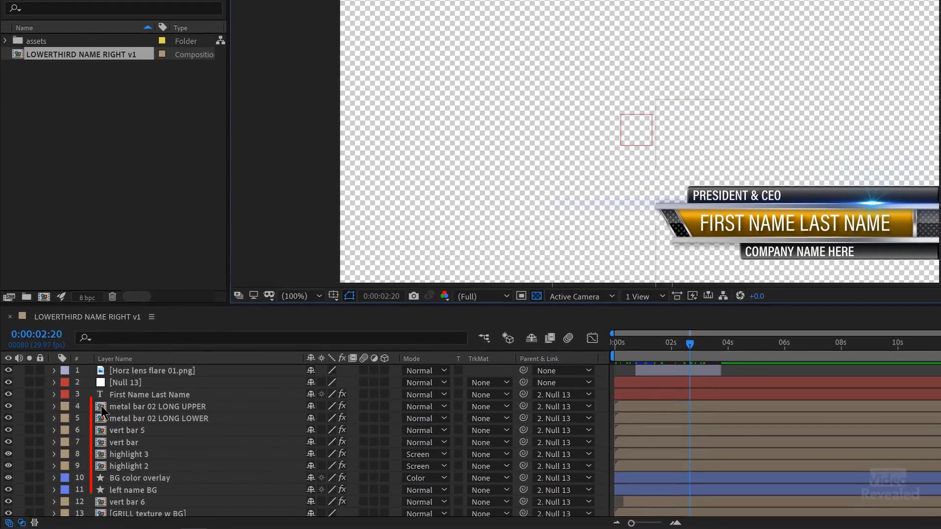
Switch to After Effects, solo the metal bar 02 LONG UPPER layer in LOWERTHIRD NAME RIGHT v1, and open its nested composition
click(85, 427)
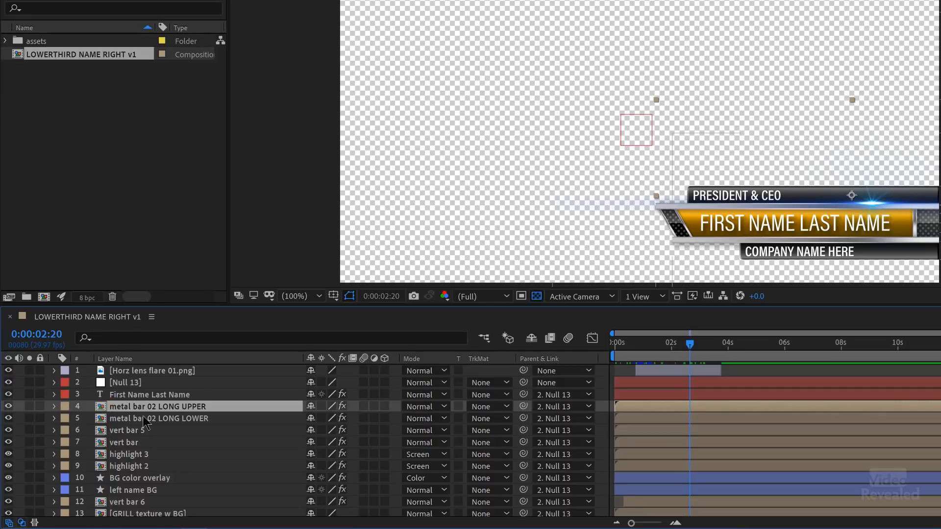
click(30, 407)
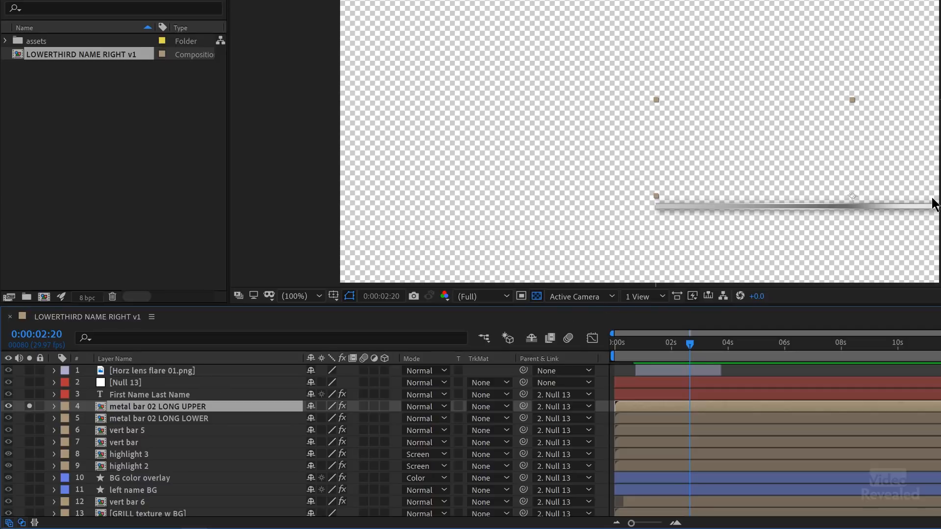
double_click(100, 407)
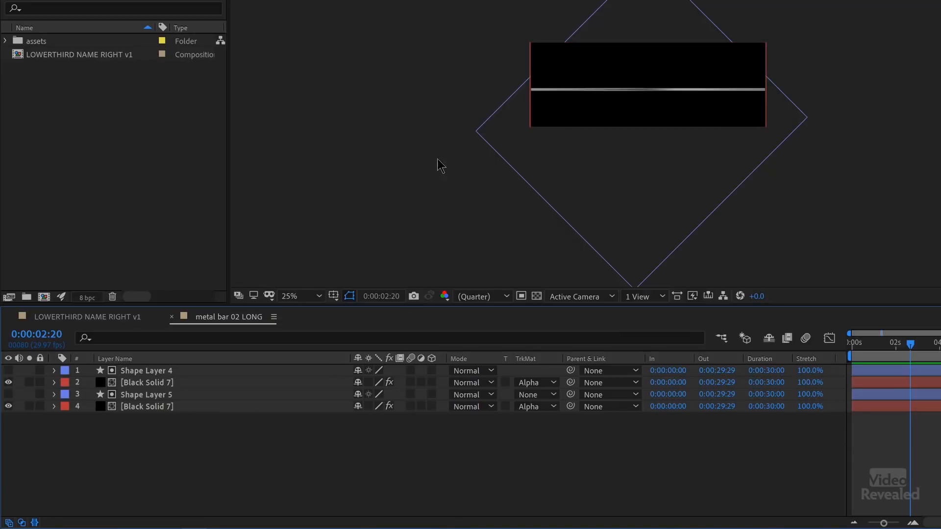